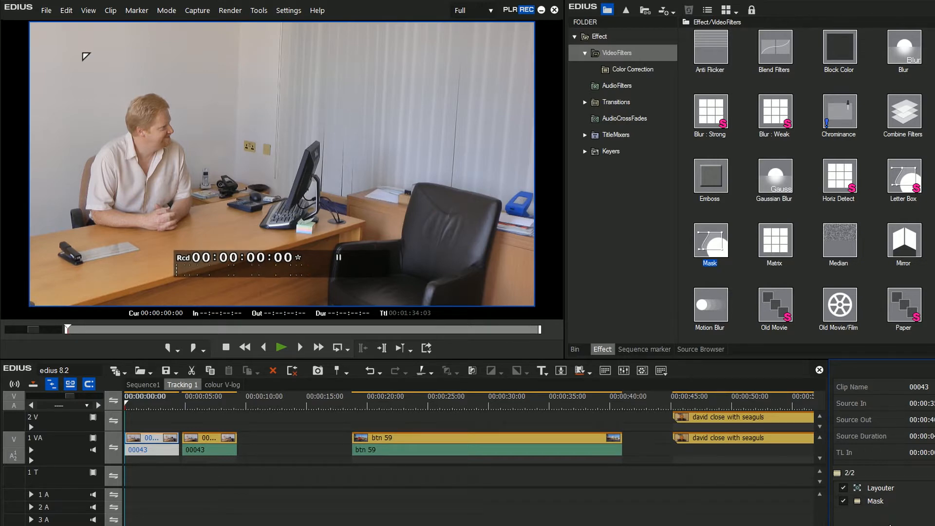
Step: Open the clip's Mask filter and draw an elliptical mask around the seated man's head
double_click(877, 501)
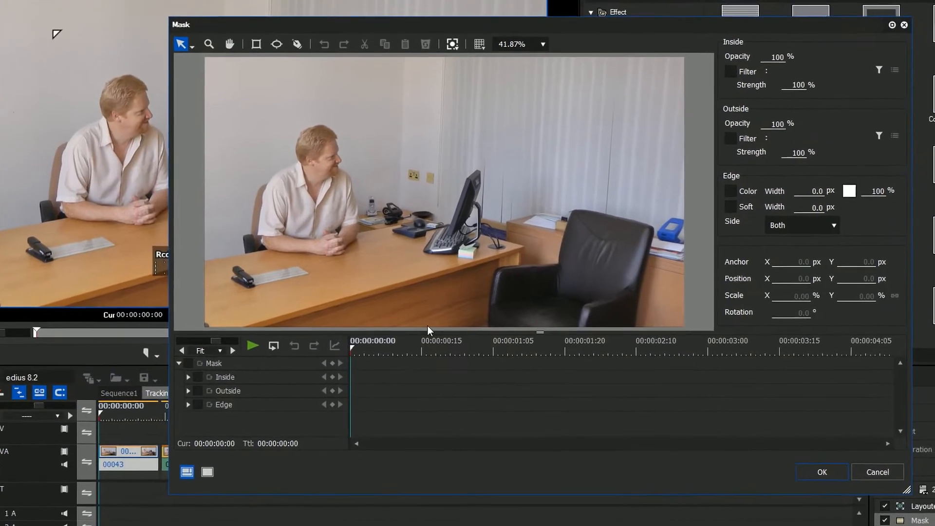
left_click(99, 25)
left_click_drag(136, 92, 146, 172)
left_click_drag(325, 197, 358, 180)
left_click_drag(325, 137, 307, 140)
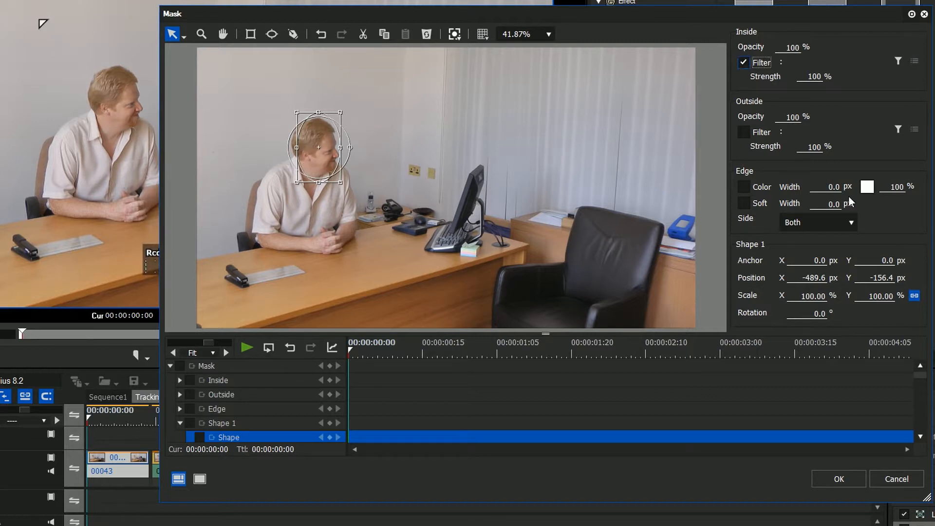
Step: Apply the Mosaic filter to the inside of the mask and move the Mask window clear of the preview
left_click(898, 61)
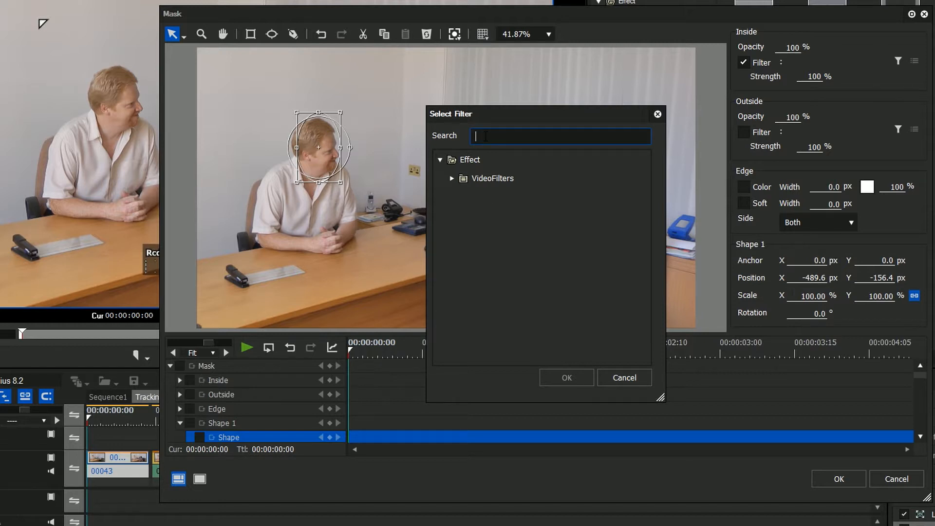
type("mosai")
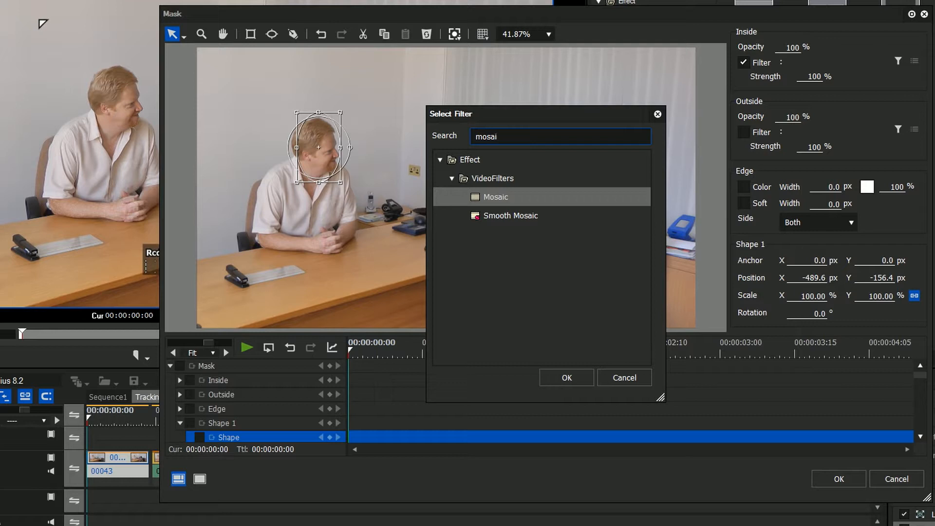
double_click(490, 197)
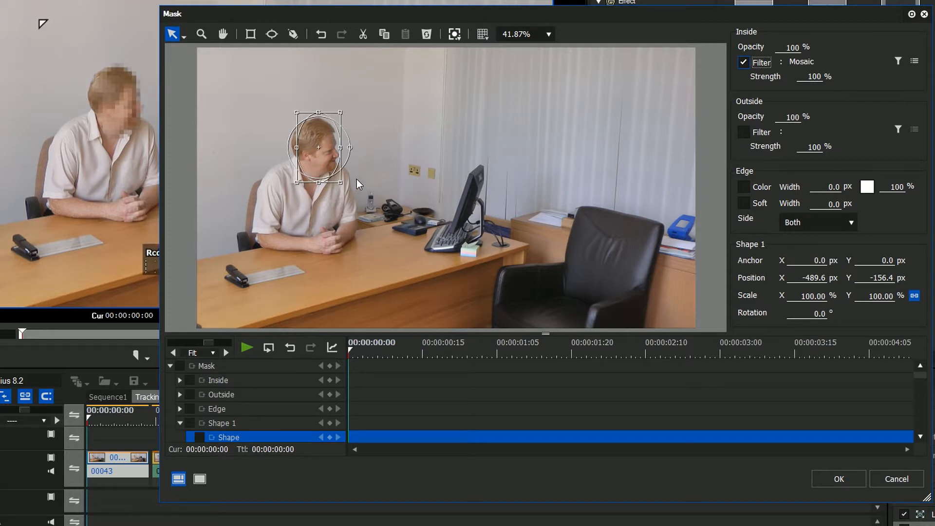
left_click_drag(216, 14, 267, 21)
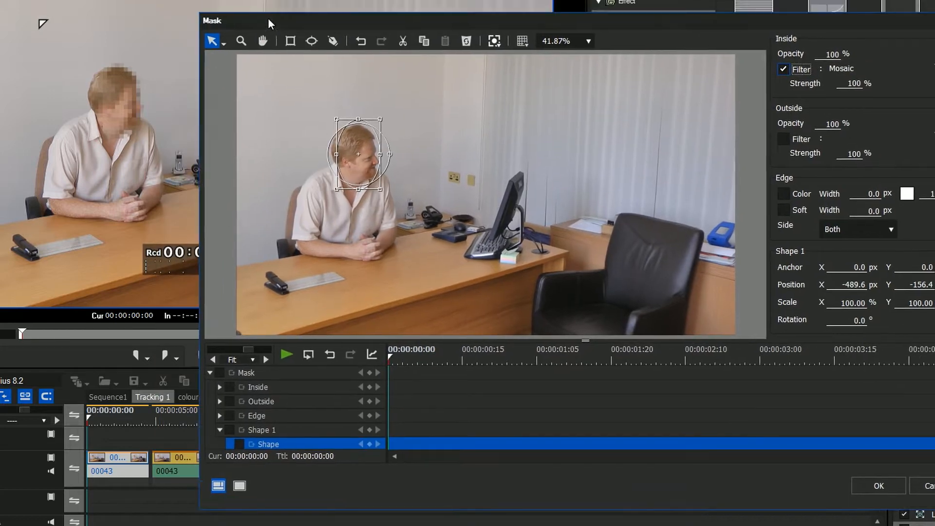
left_click_drag(388, 358, 365, 431)
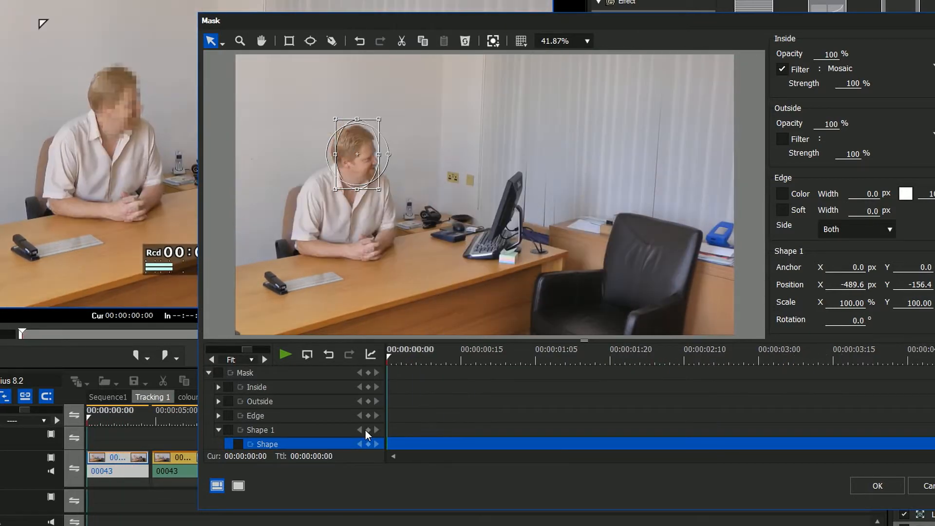
left_click(218, 373)
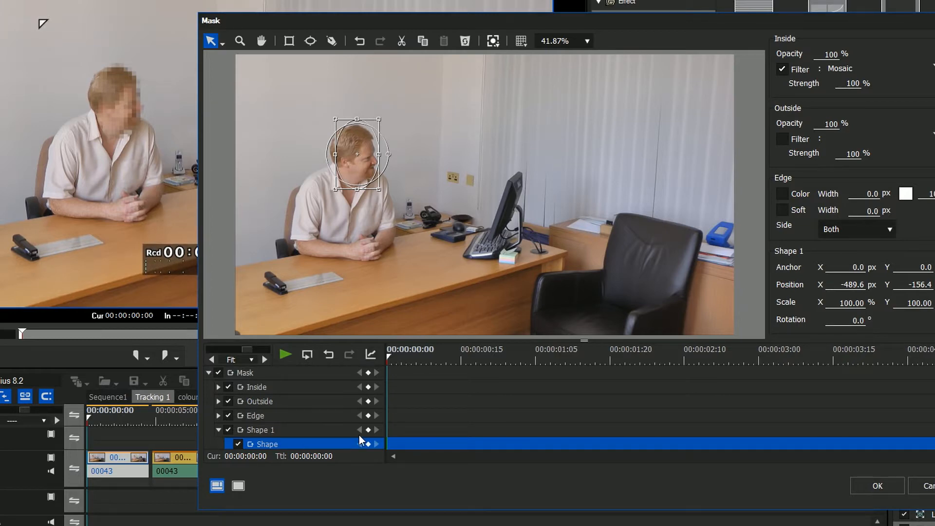
left_click(218, 373)
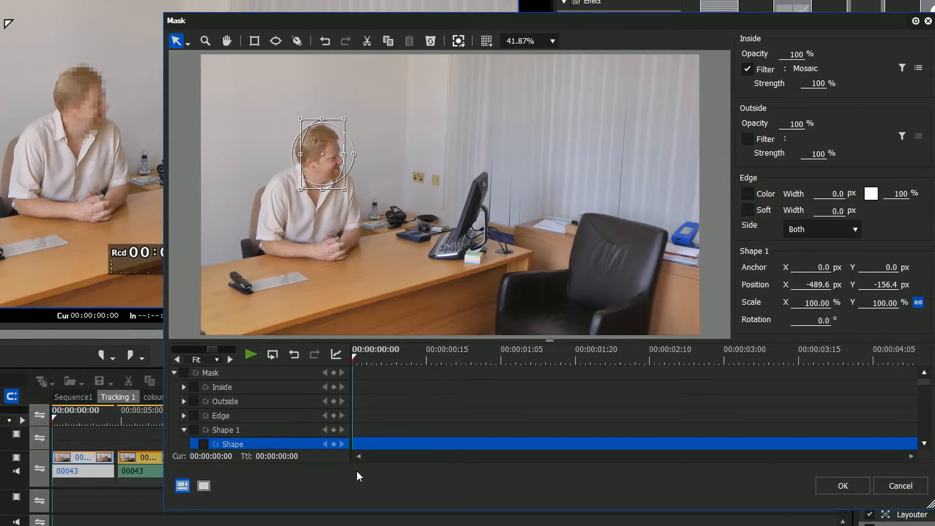
Step: Enable tracking for Shape 1, track it forward from the first frame to the clip's end, and play back the result
left_click_drag(924, 384, 924, 409)
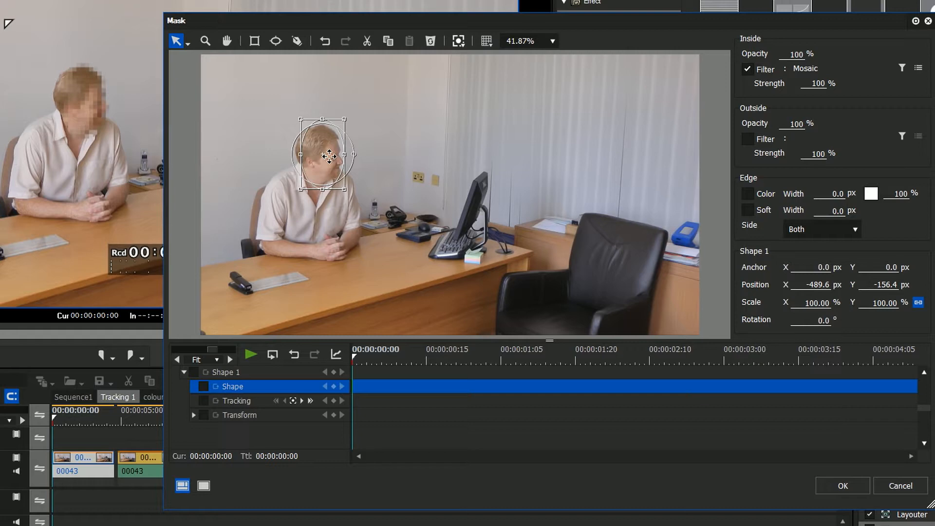
left_click(202, 401)
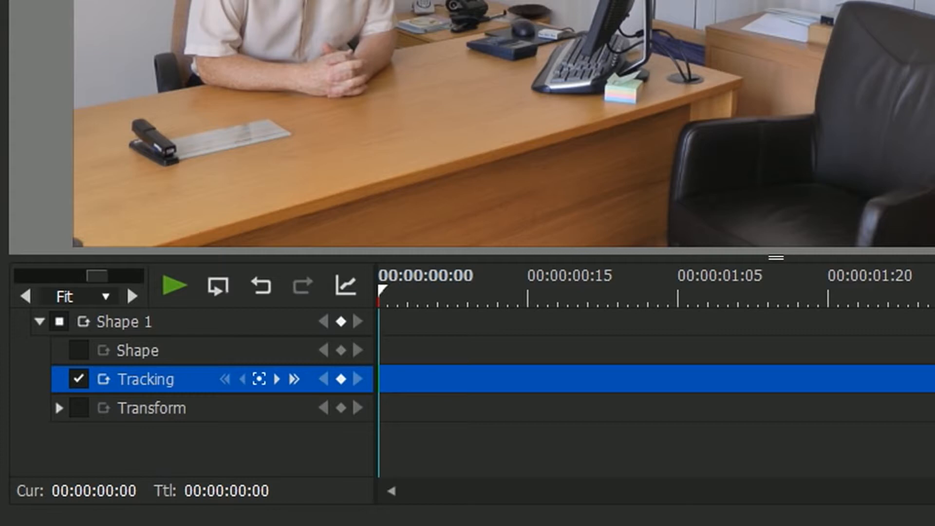
left_click(258, 377)
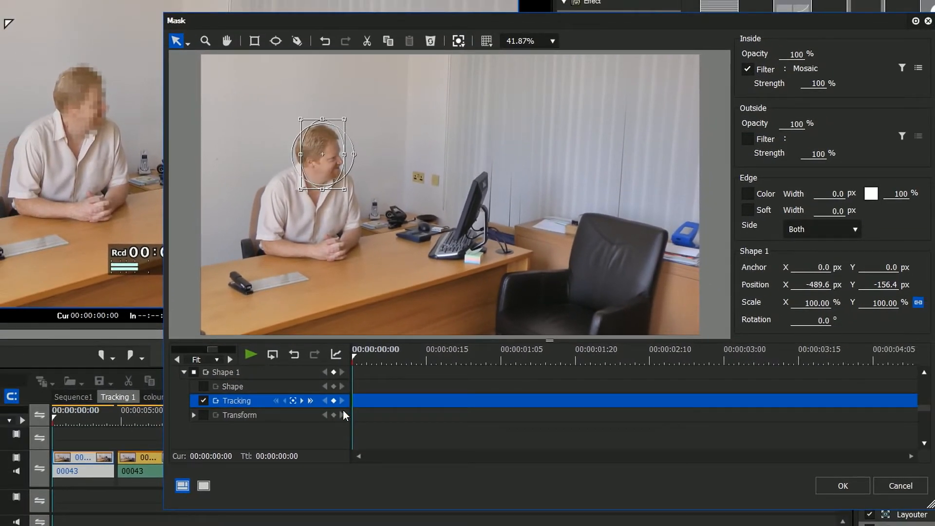
left_click(310, 401)
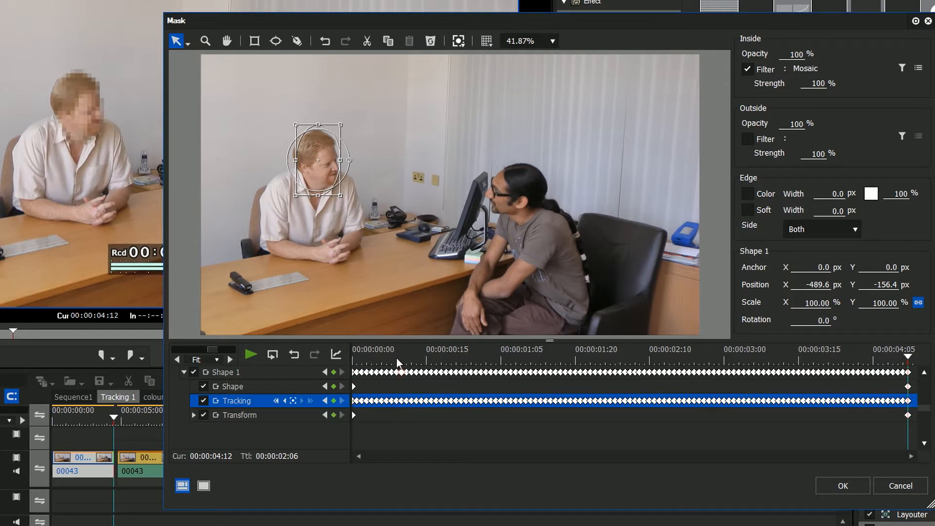
left_click_drag(396, 359, 330, 419)
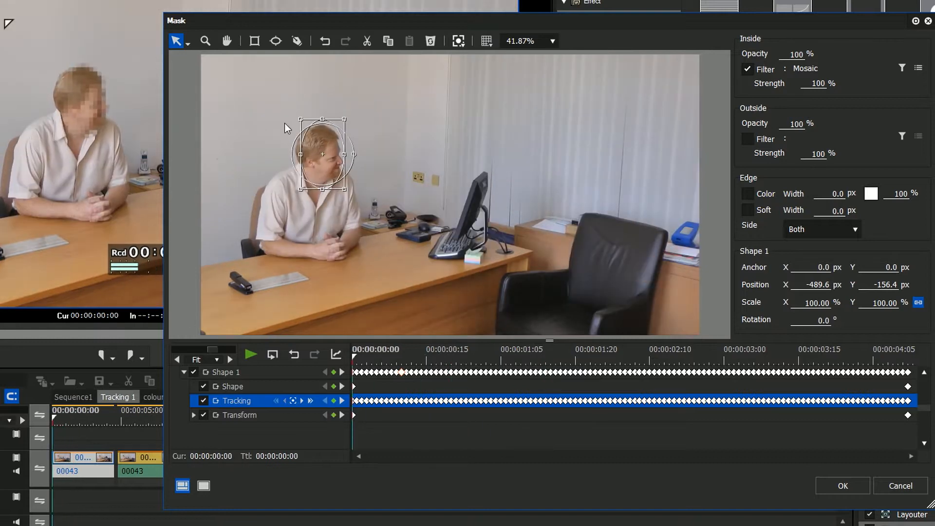
left_click_drag(290, 21, 369, 39)
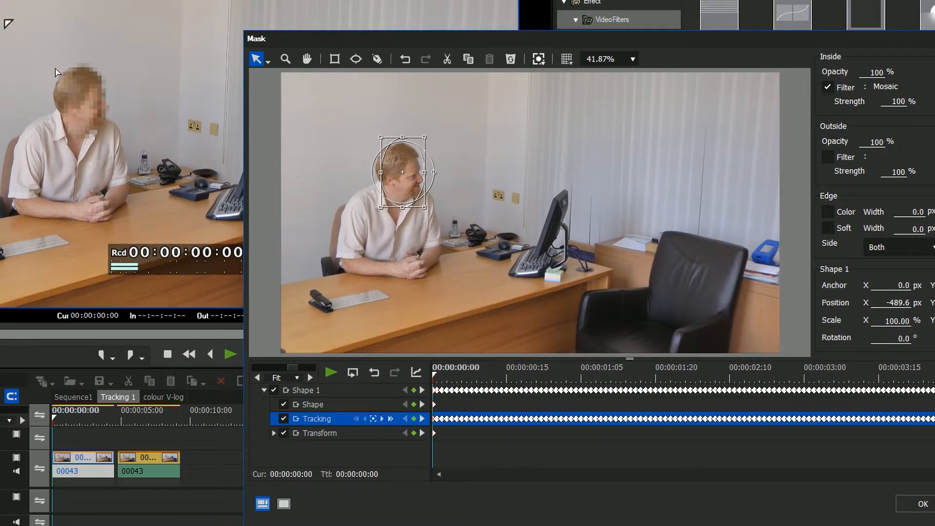
left_click(330, 373)
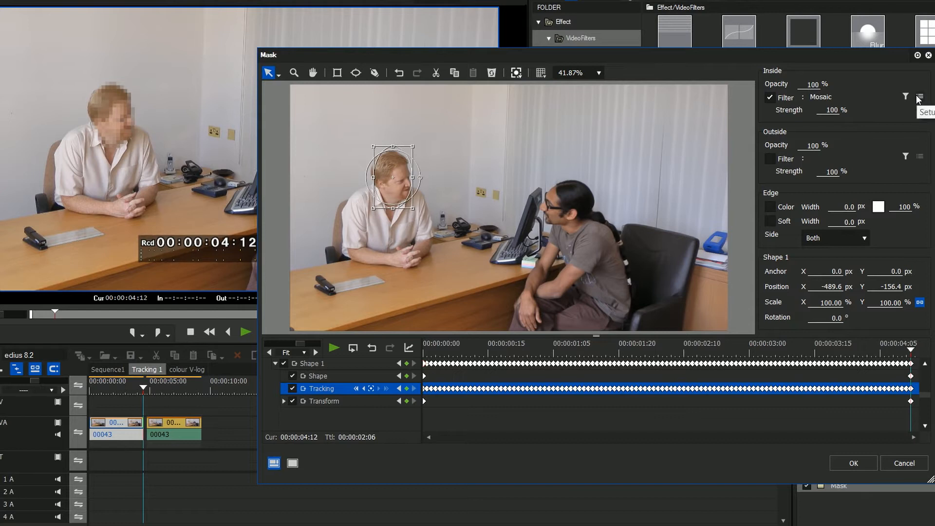
Step: Set the inside Mosaic filter's block size to 12 and block pattern to Waffle, and review the clip from the start
left_click(919, 97)
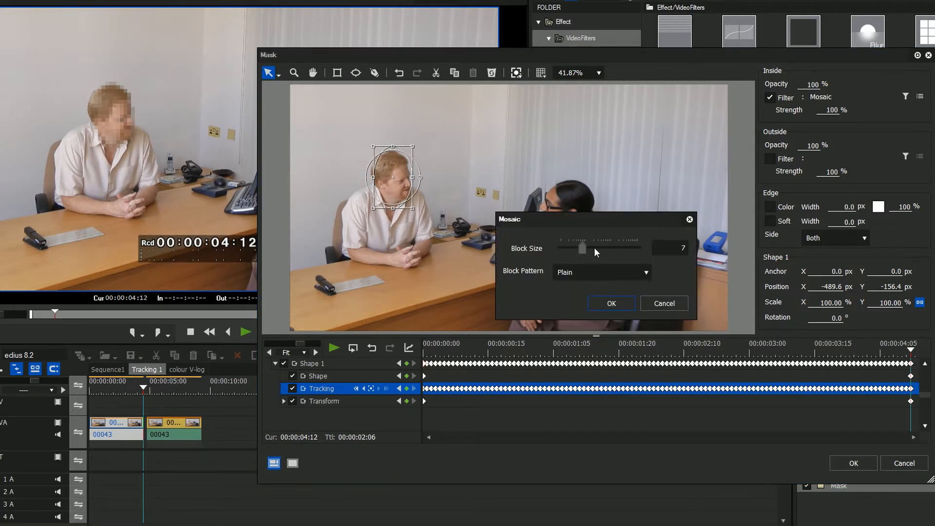
mouse_move(582, 249)
left_mouse_down()
mouse_move(612, 249)
mouse_move(578, 253)
mouse_move(588, 249)
left_mouse_up()
left_click(626, 276)
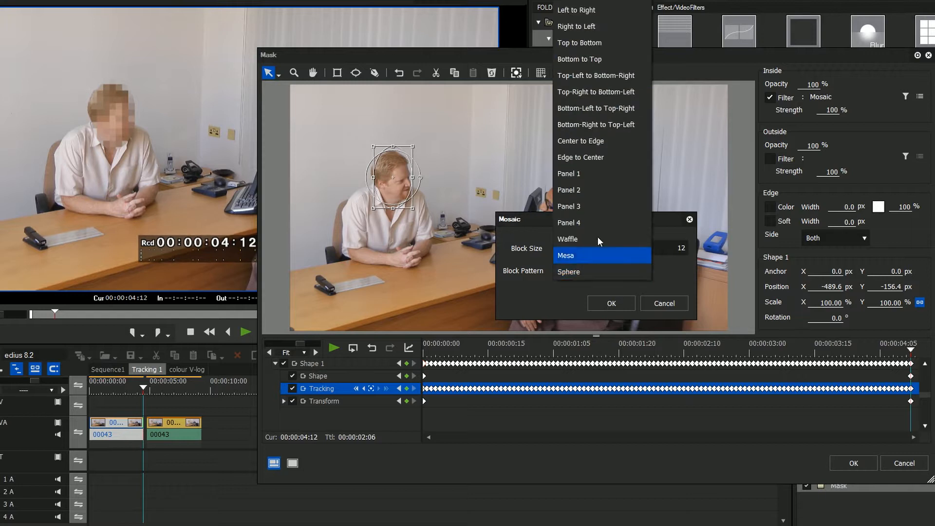
left_click(597, 237)
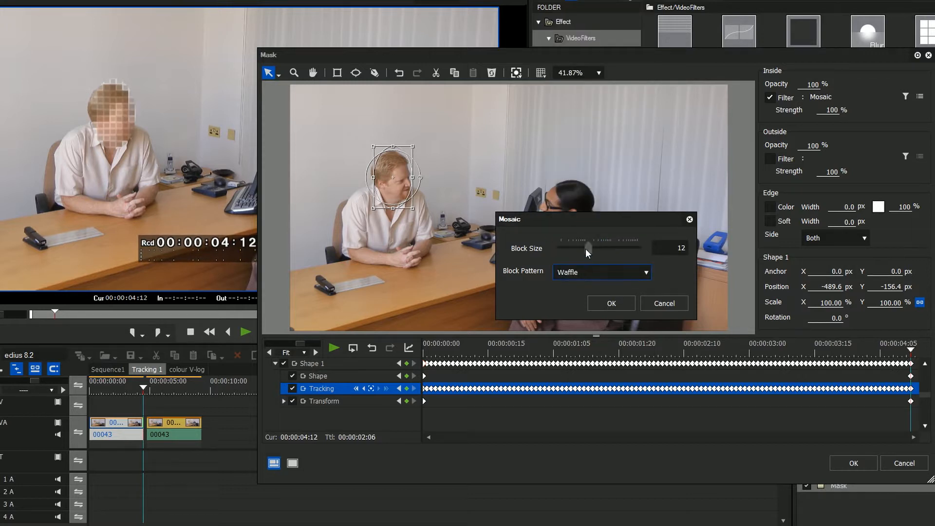
left_click(605, 303)
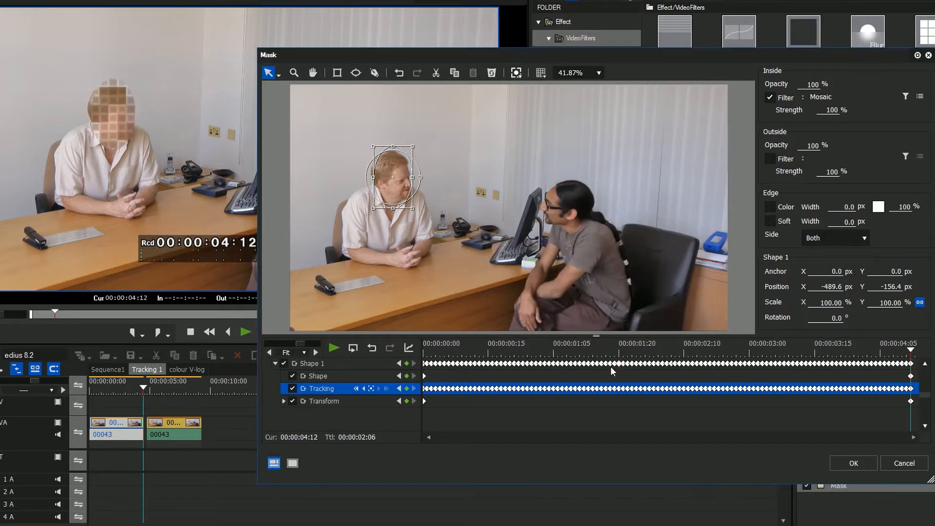
key("Home")
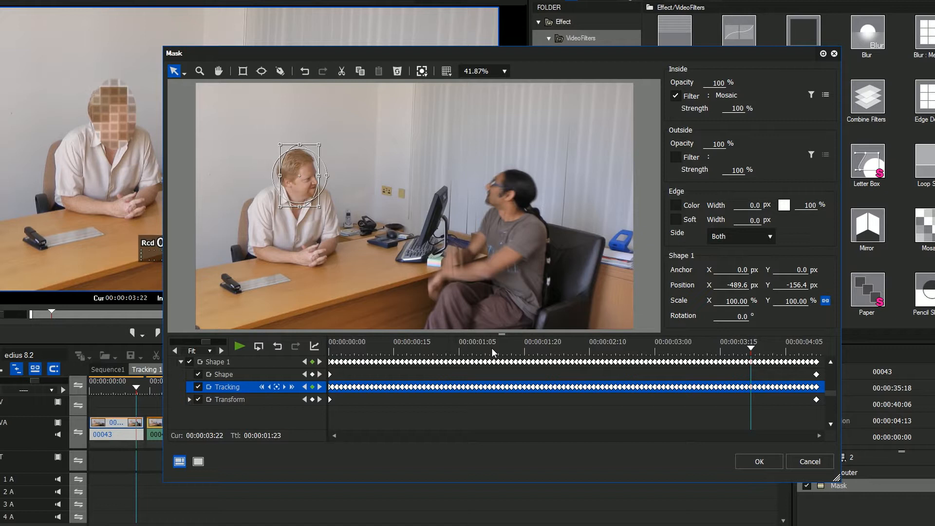
left_click_drag(492, 349, 320, 362)
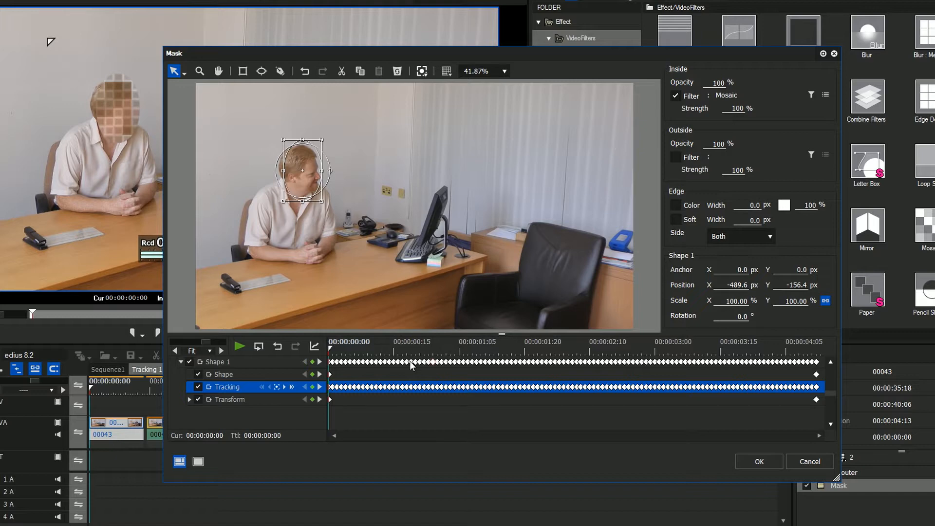
Step: Draw a second elliptical mask around the standing man's head at 00:00:01:12
left_click_drag(331, 351, 489, 334)
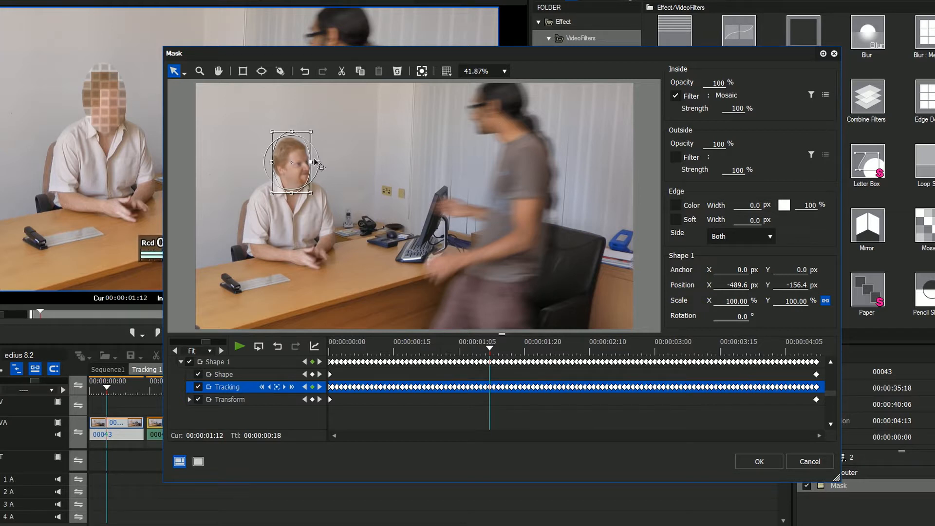
left_click(261, 71)
left_click_drag(507, 137, 466, 81)
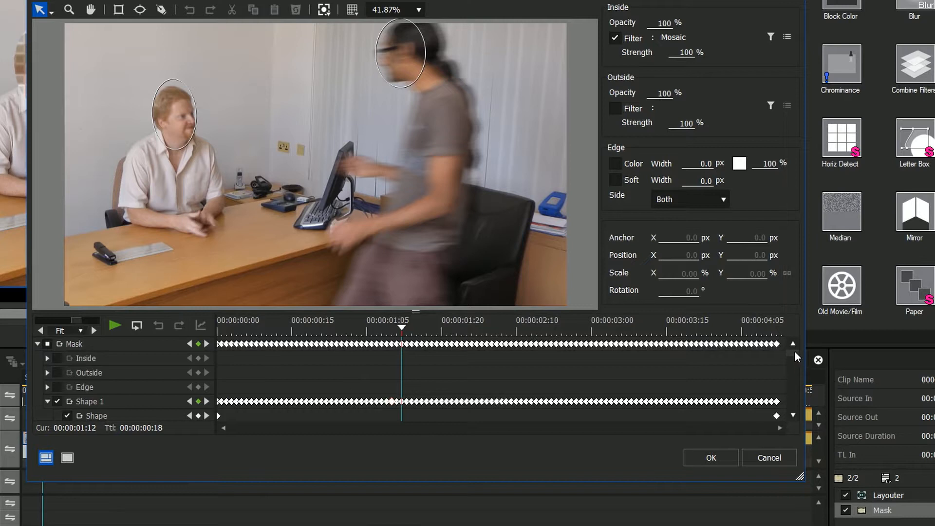
Step: Track Shape 2 backward from 00:00:01:12 towards the start of the clip
left_click_drag(795, 354, 799, 382)
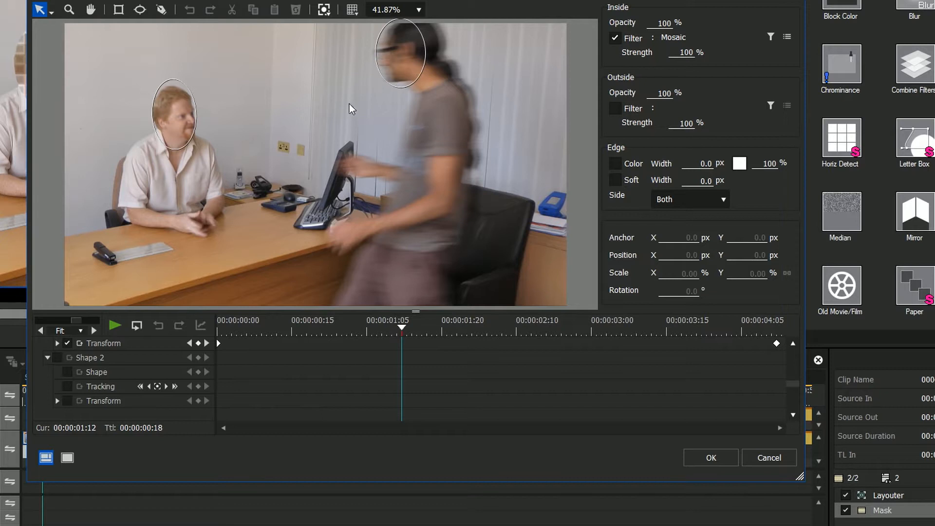
left_click(139, 387)
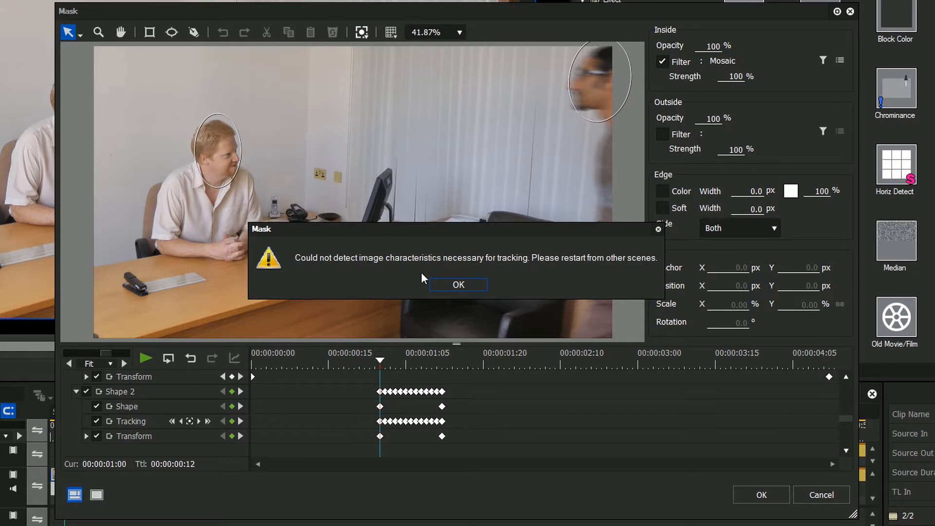
left_click(460, 284)
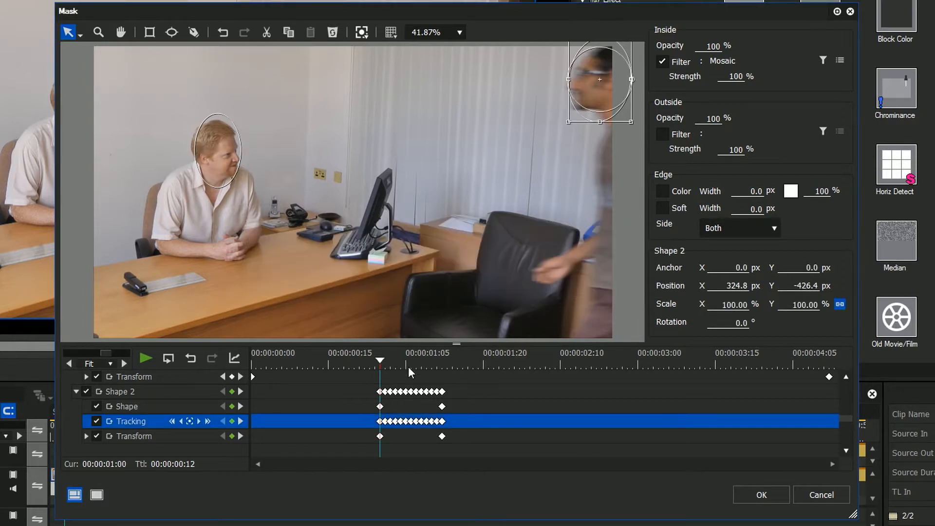
Step: Move Shape 2 out of the frame at 00:00:00:22, and track it forward from 00:00:01:12 to the clip's end
left_click_drag(379, 358, 365, 361)
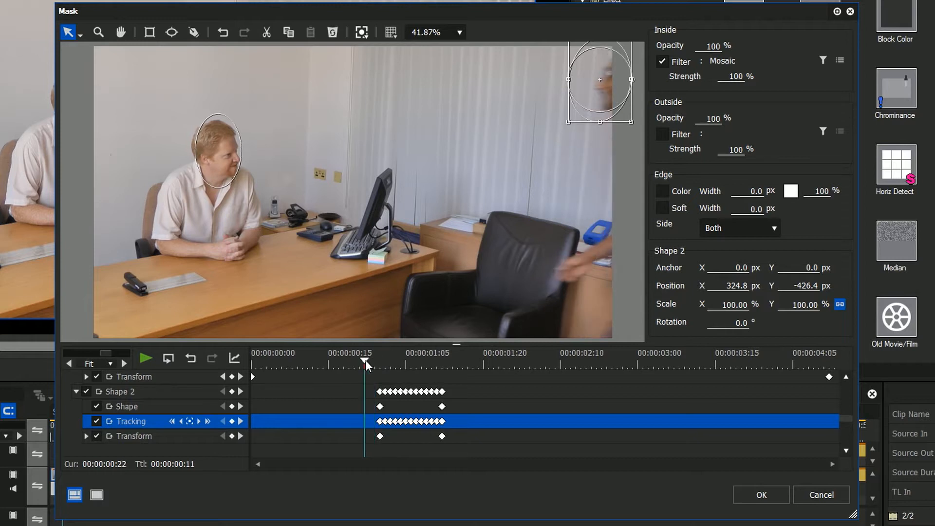
left_click_drag(593, 83, 677, 85)
left_click_drag(367, 358, 440, 367)
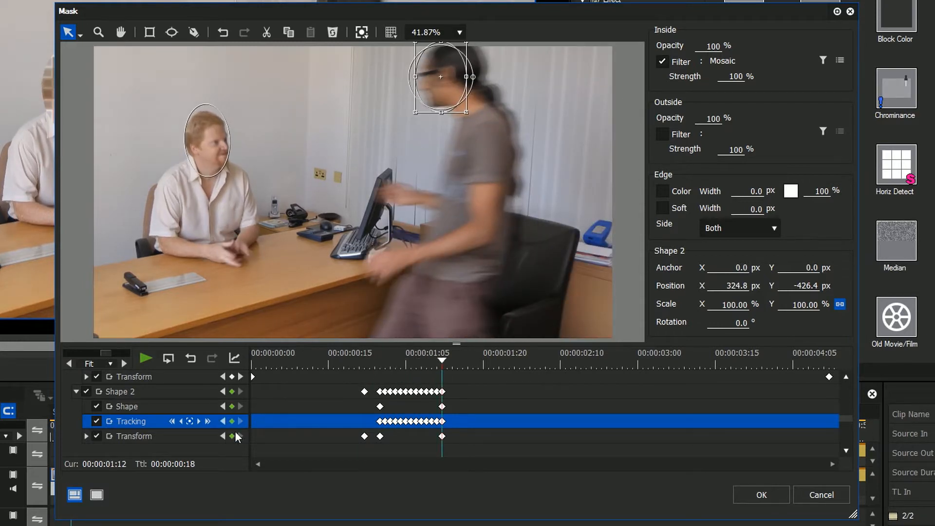
left_click(207, 422)
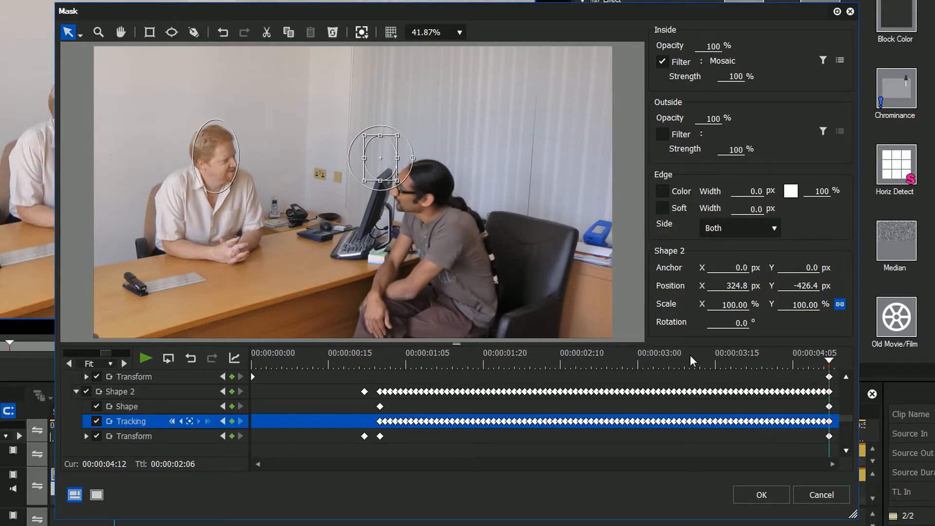
Step: Delete Shape 2's keyframes from 00:00:02:23 to the clip's end and enlarge the Mask window to give the keyframe timeline more room
left_click(533, 360)
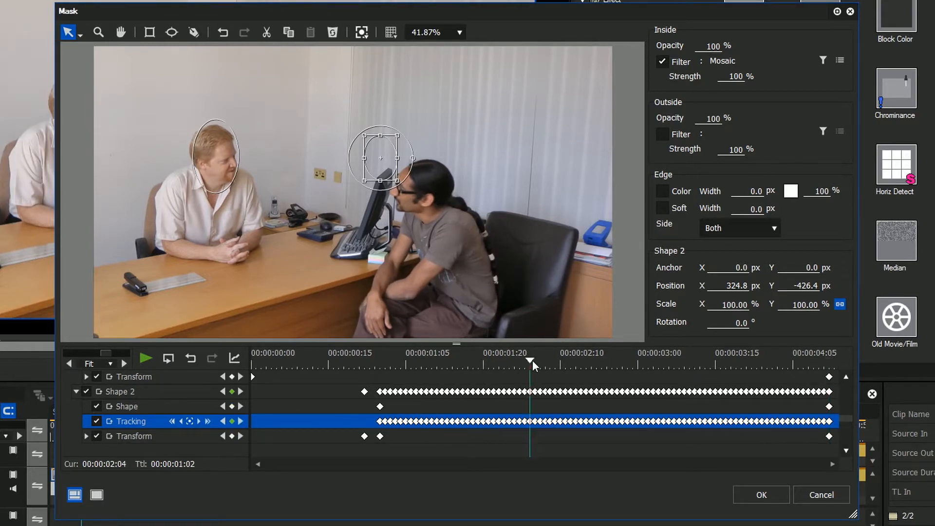
left_click(476, 367)
left_click_drag(475, 367, 639, 382)
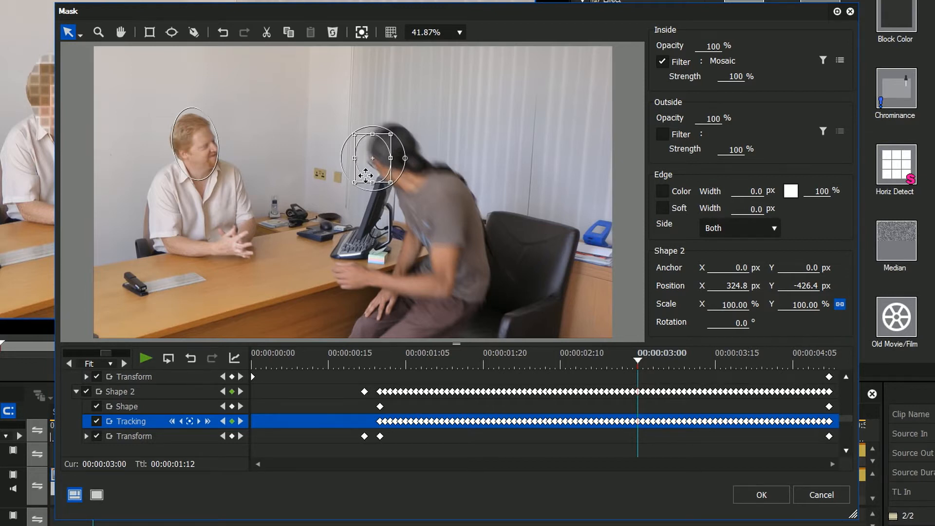
left_click_drag(635, 358, 829, 433)
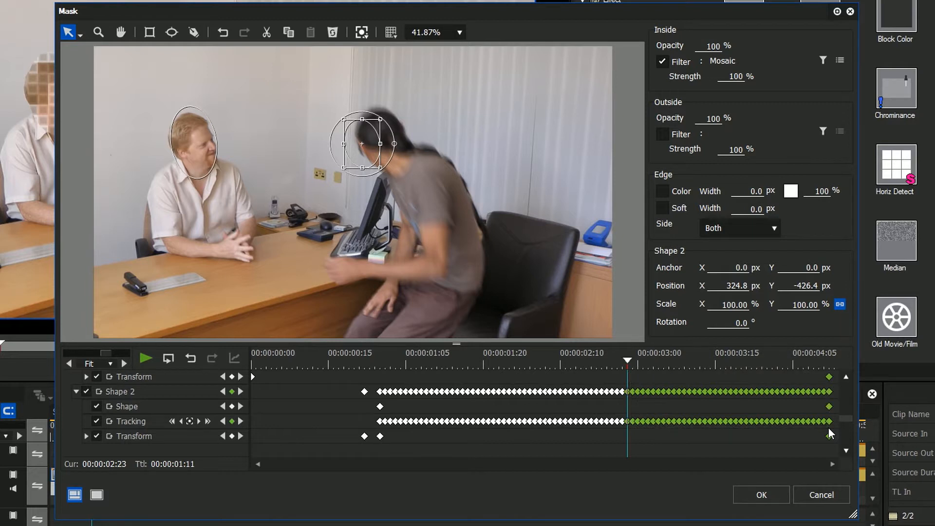
key("Delete")
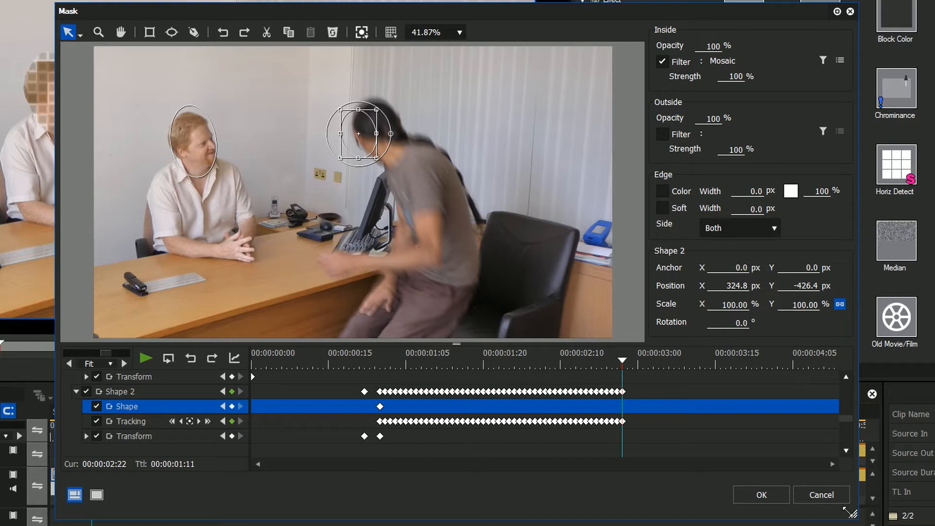
left_click_drag(850, 513, 856, 525)
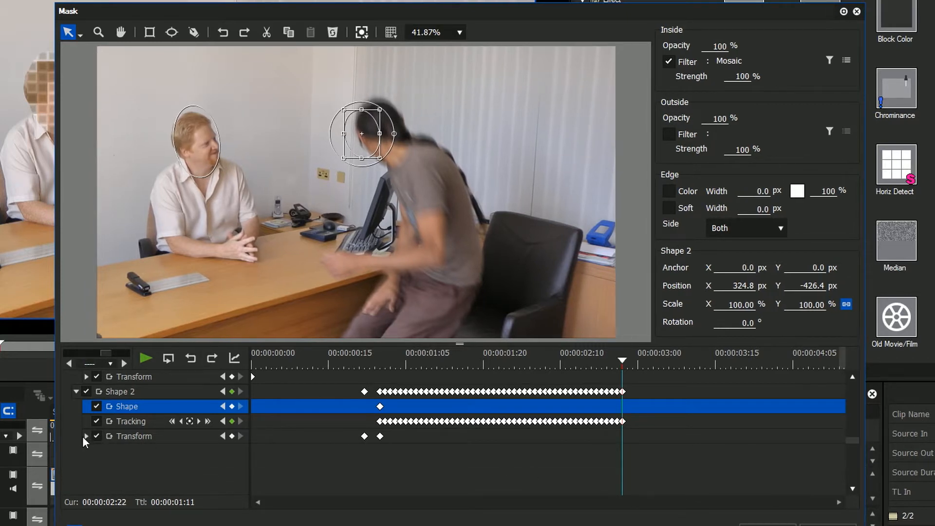
Step: Expand Shape 2's Transform properties and add a Transform keyframe at 00:00:02:22
left_click(85, 436)
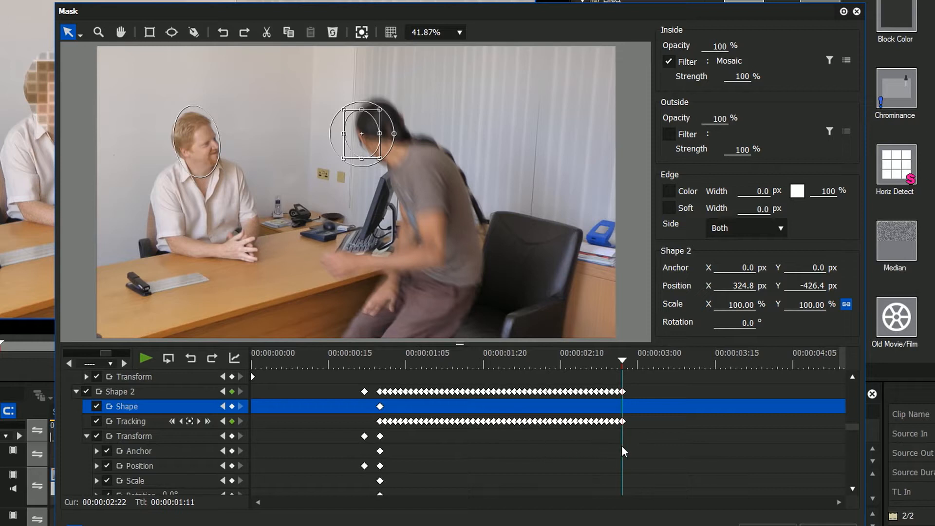
left_click(232, 437)
Step: At 00:00:03:04, move Shape 2 over the dark-haired man's head at 145.70% scale and track it forward to the clip's end
left_click_drag(623, 359, 655, 364)
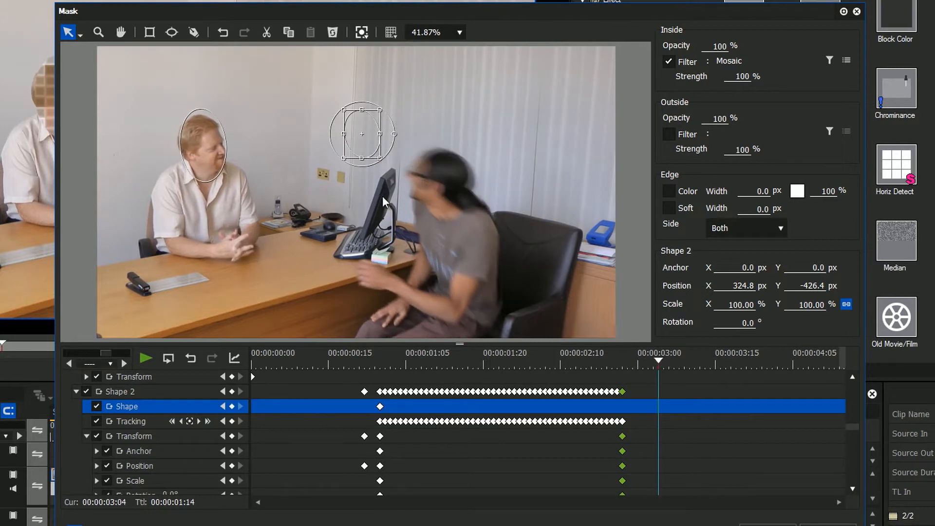
left_click_drag(363, 134, 456, 216)
left_click_drag(441, 172, 445, 174)
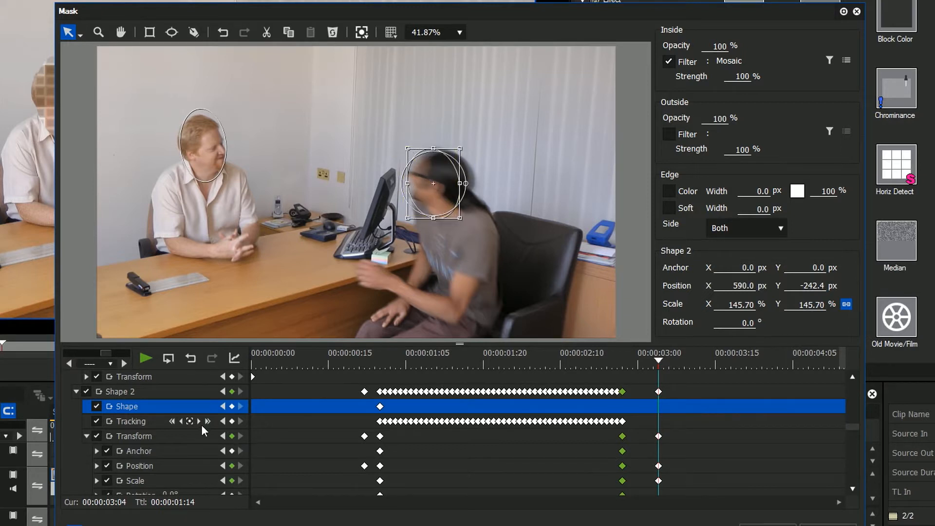
left_click(207, 421)
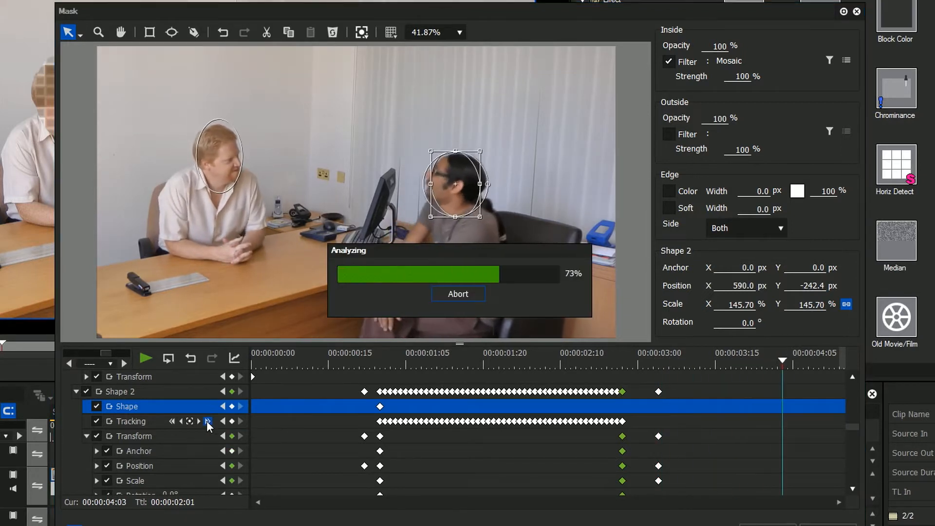
Step: Enlarge Shape 2 to about 177% at 00:00:02:10, and fit it over the man's head at 136.83% scale at 00:00:02:22
left_click_drag(683, 361, 558, 380)
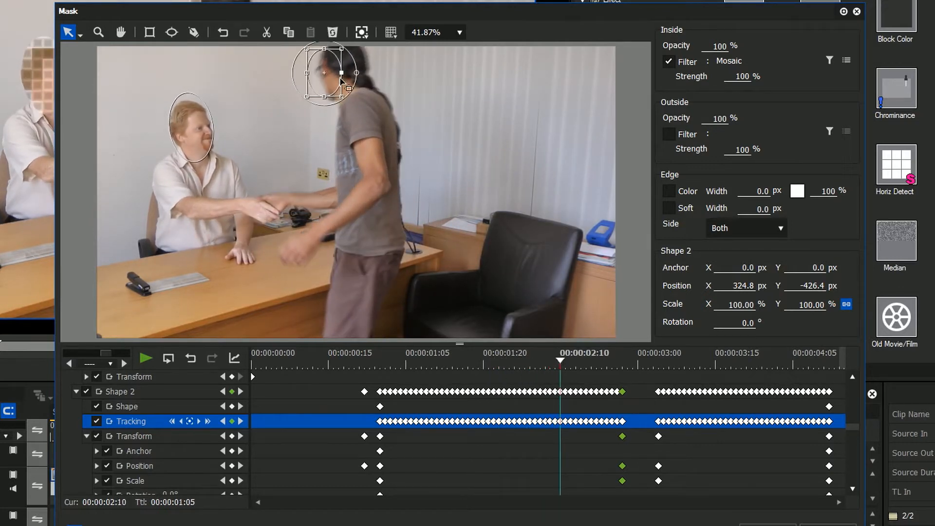
left_click_drag(344, 77, 372, 71)
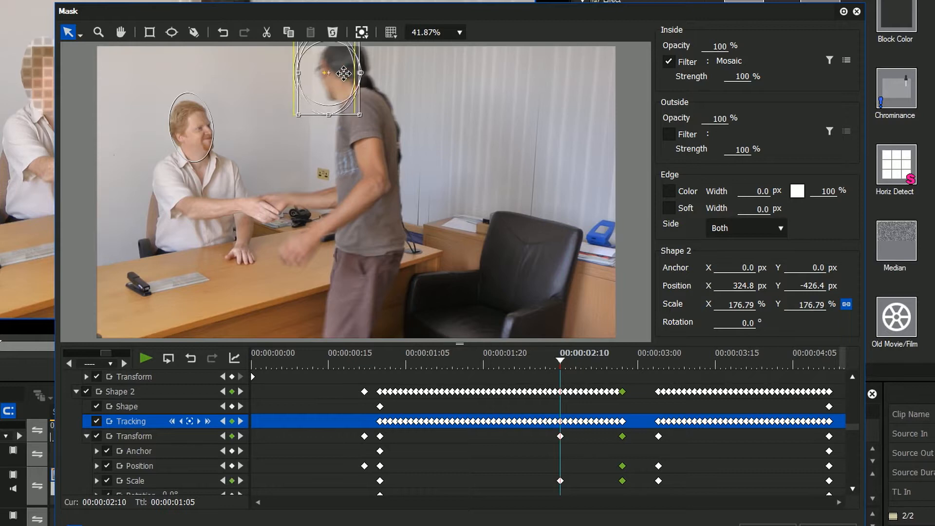
left_click_drag(554, 362, 621, 390)
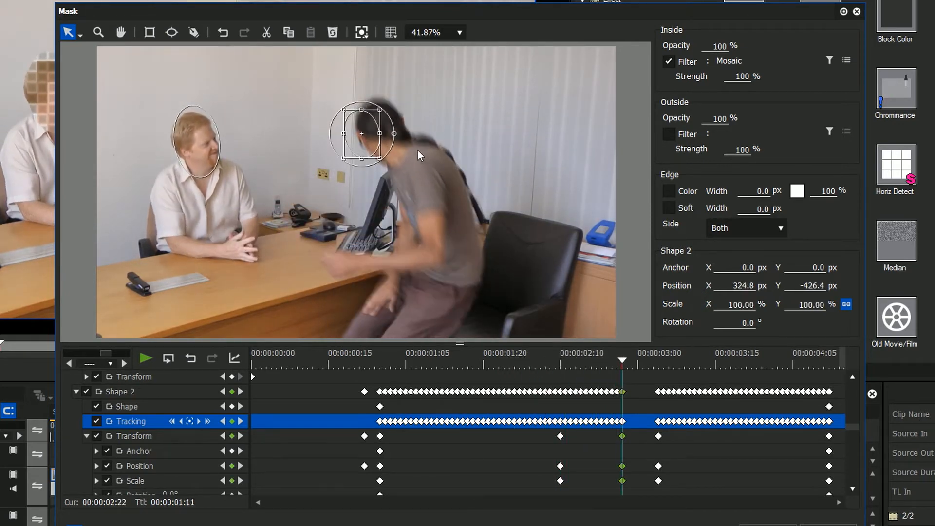
left_click_drag(380, 110, 387, 100)
left_click_drag(365, 122, 381, 116)
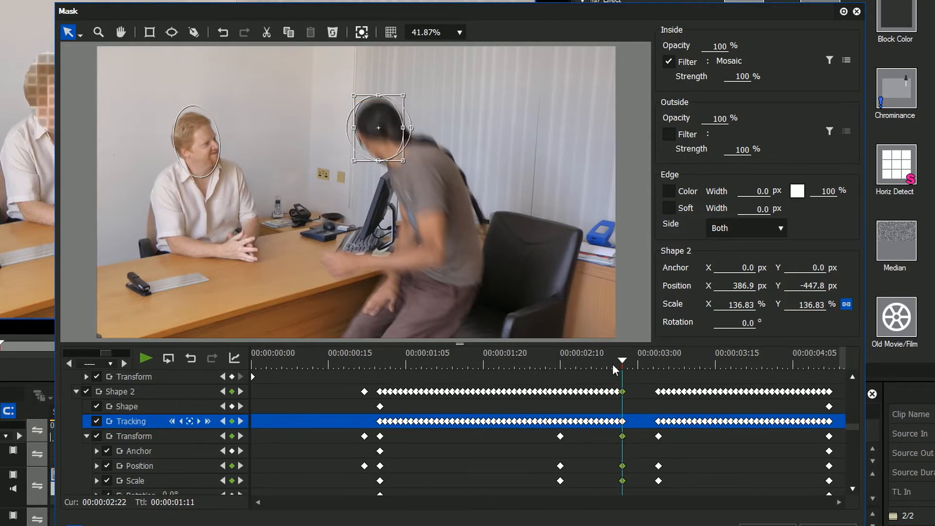
Step: Review Shape 2's path and accept the mask, and loop playback of the first 00043 clip to check the mosaics
left_click_drag(617, 365, 547, 363)
left_click_drag(574, 361, 651, 361)
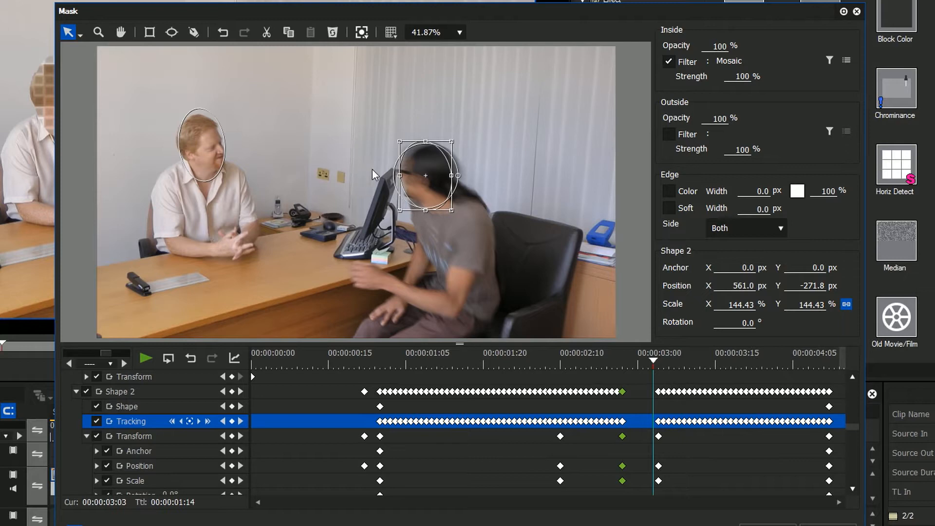
left_click_drag(624, 357, 711, 375)
left_click(765, 525)
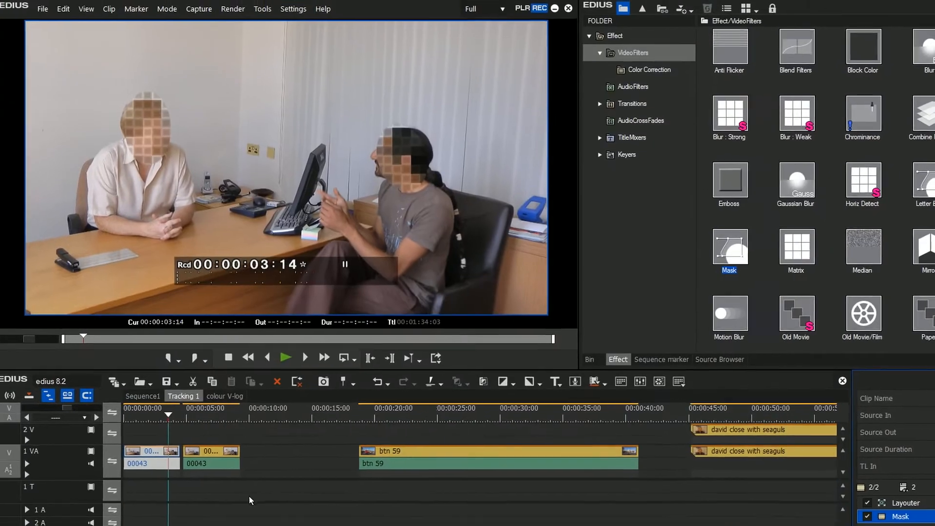
left_click(149, 450)
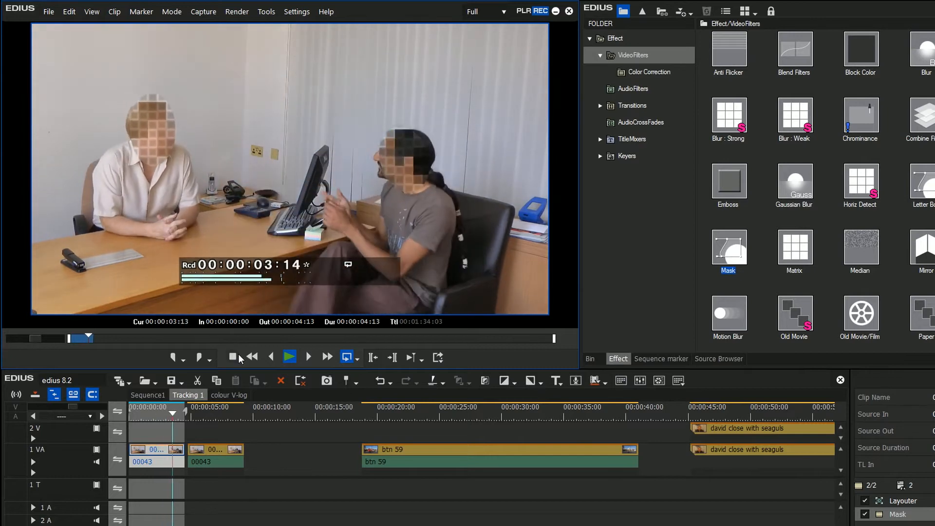
key("space")
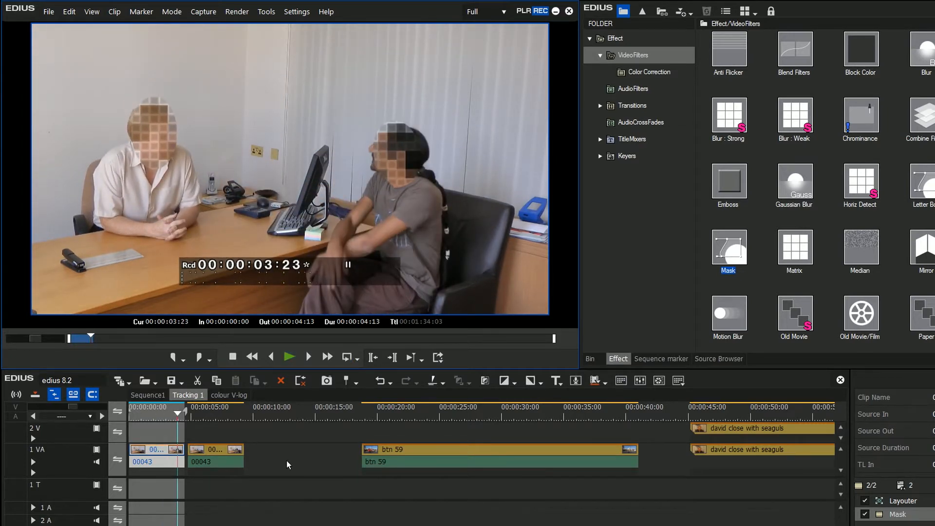
Step: Reopen the clip's Mask filter and, at 00:00:04:12, enlarge Shape 2 to 175.88% and move it over the seated man's face
double_click(907, 517)
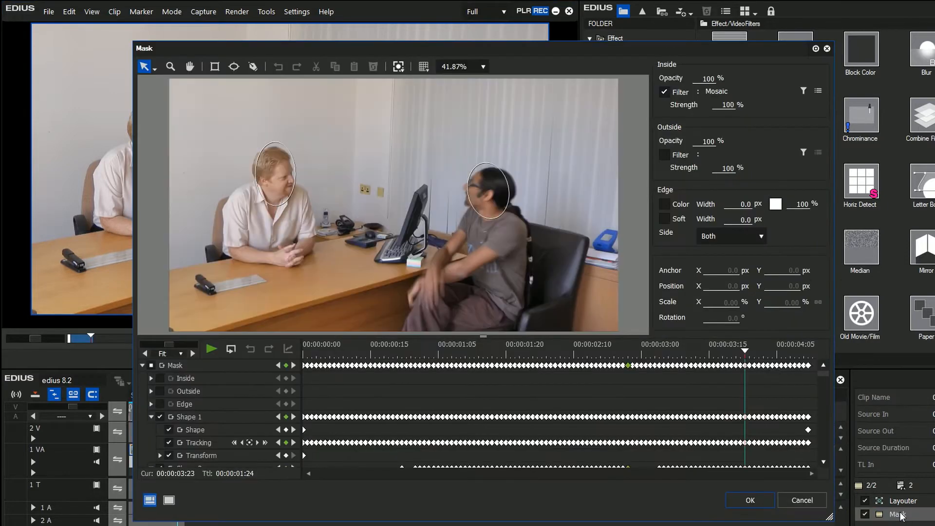
left_click(764, 352)
left_click_drag(765, 352, 810, 352)
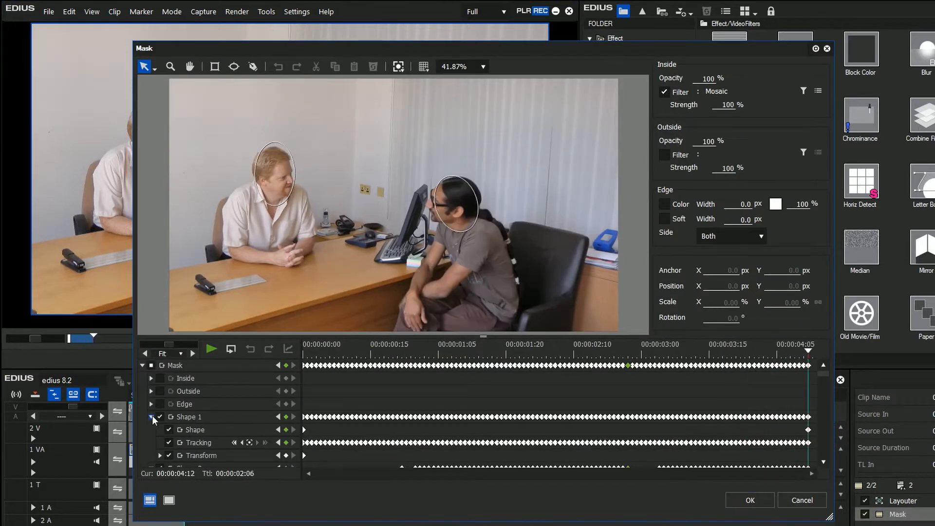
left_click(152, 418)
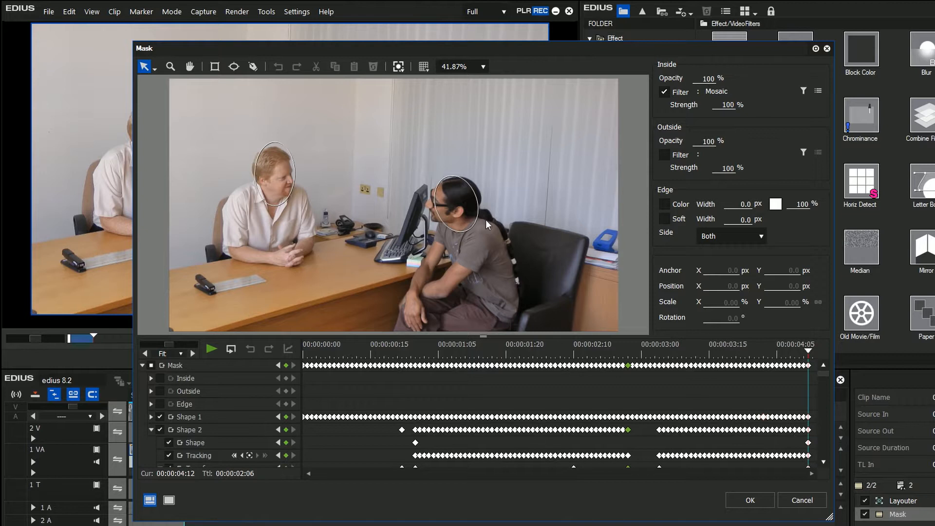
left_click(445, 212)
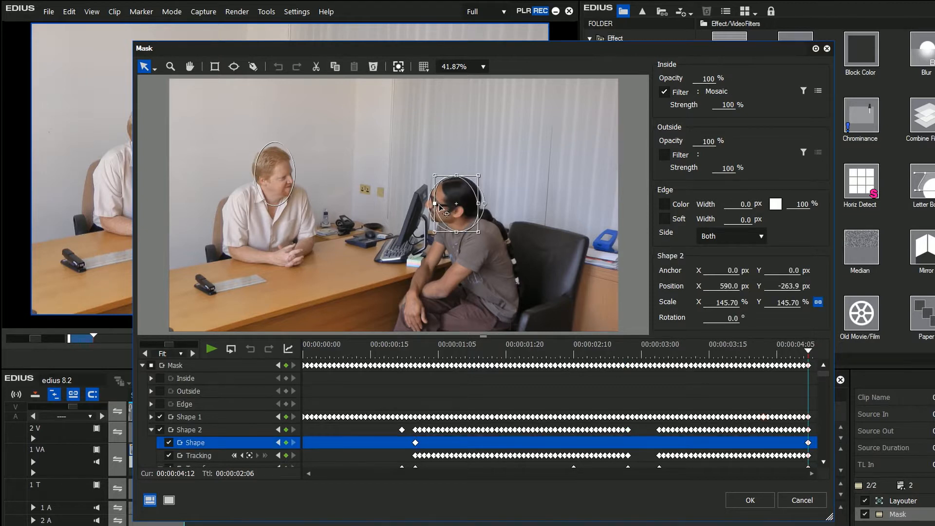
left_click_drag(440, 208, 429, 209)
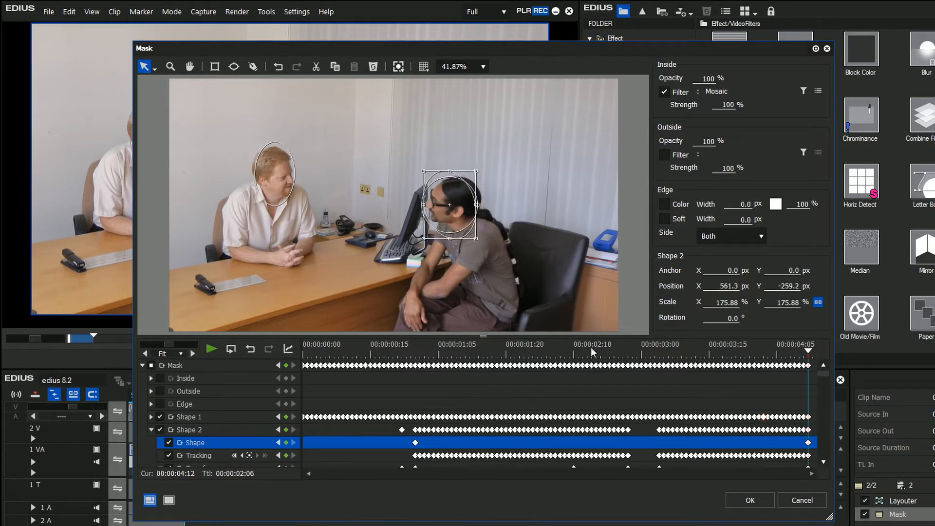
left_click_drag(809, 352, 723, 354)
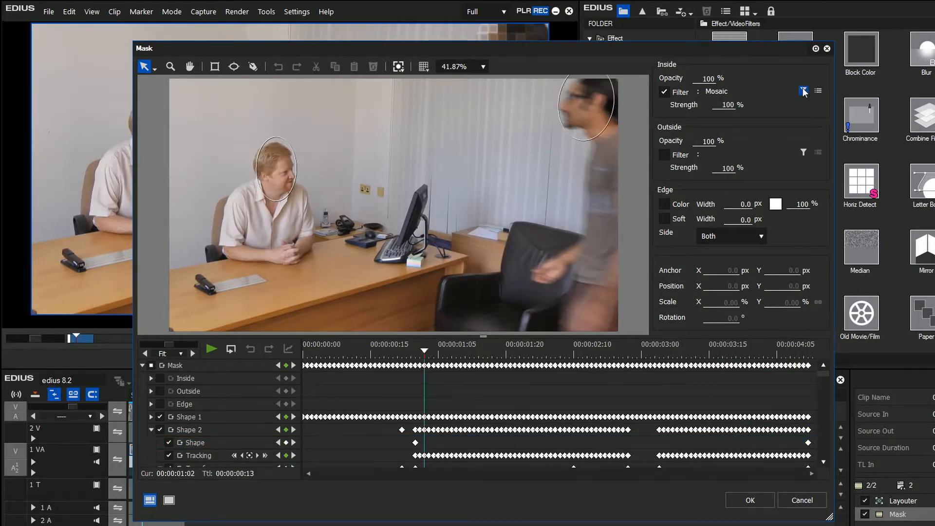
Step: Replace the Mosaic filter inside the mask with Gaussian Blur, searching the filters for "blur"
left_click(803, 92)
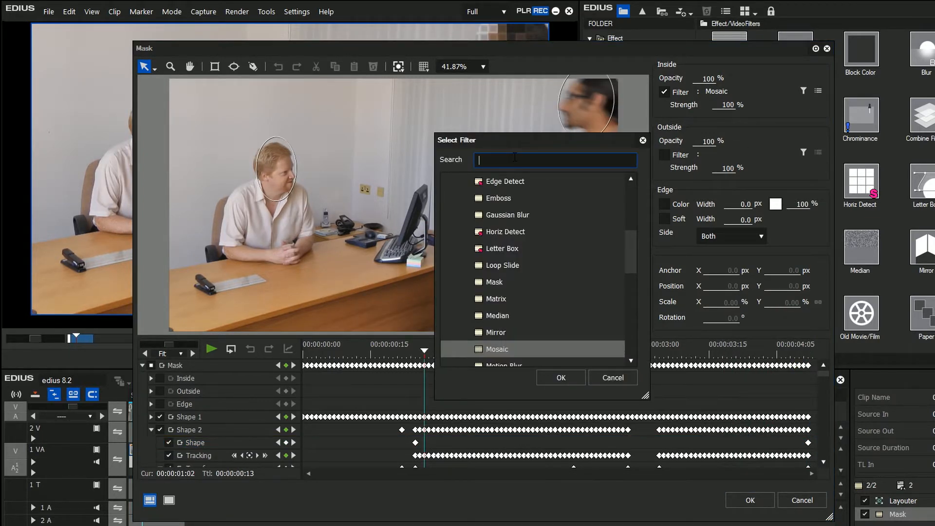
type("blur")
left_click(509, 266)
left_click(509, 282)
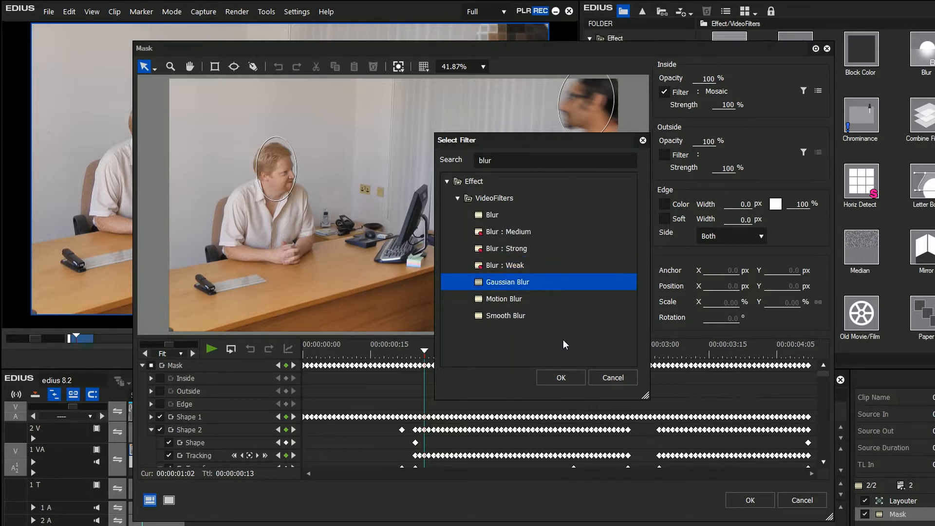
left_click(561, 378)
Step: Set the Gaussian Blur's horizontal and vertical blur to 17%
left_click(818, 90)
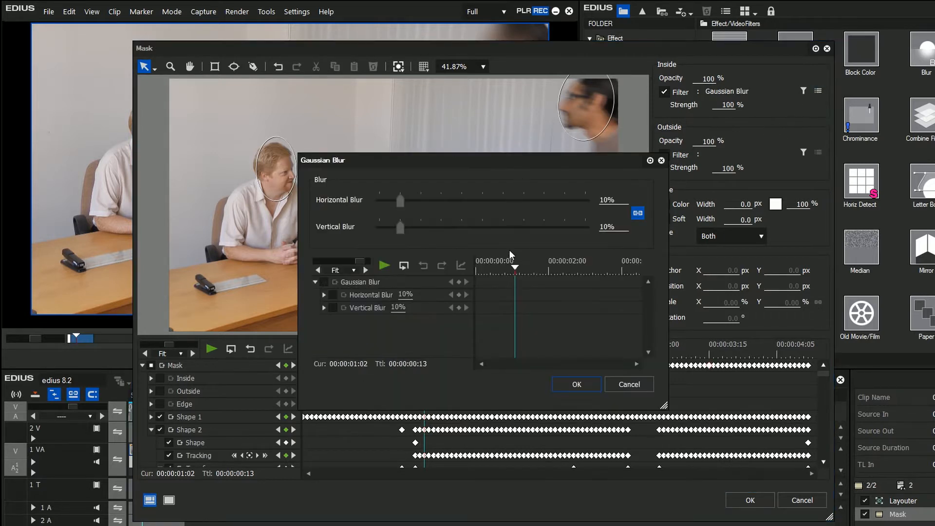
left_click_drag(400, 230, 415, 229)
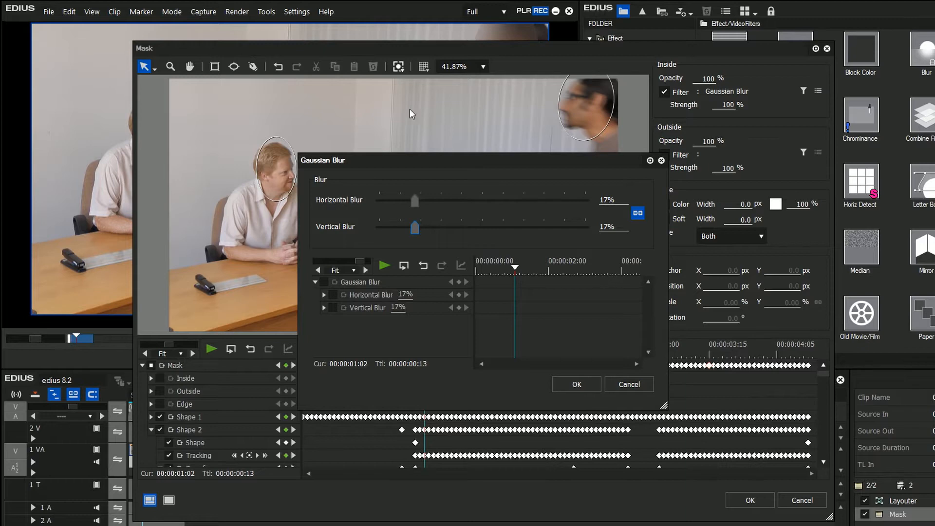
left_click(577, 385)
Step: Move the Mask window clear of the preview and give the mask a soft edge 32.6 px wide
left_click_drag(320, 42, 484, 144)
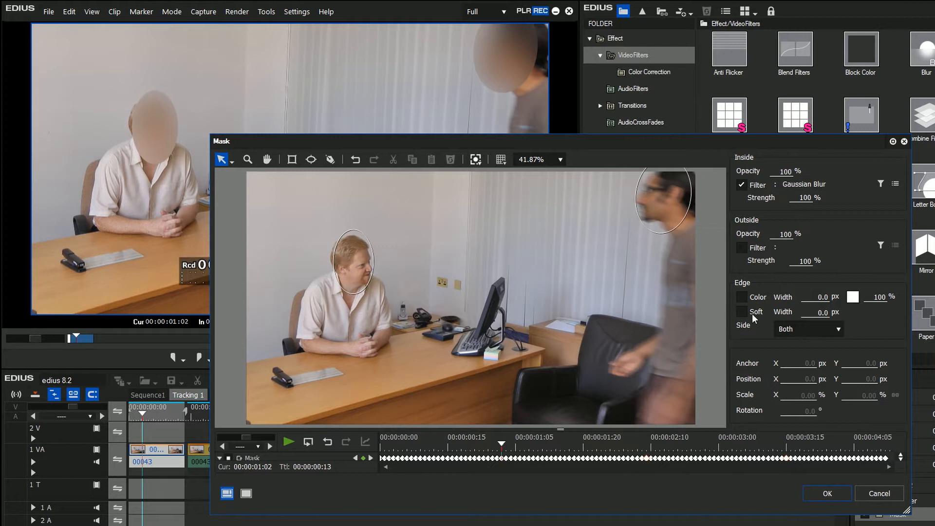
left_click_drag(827, 313, 857, 128)
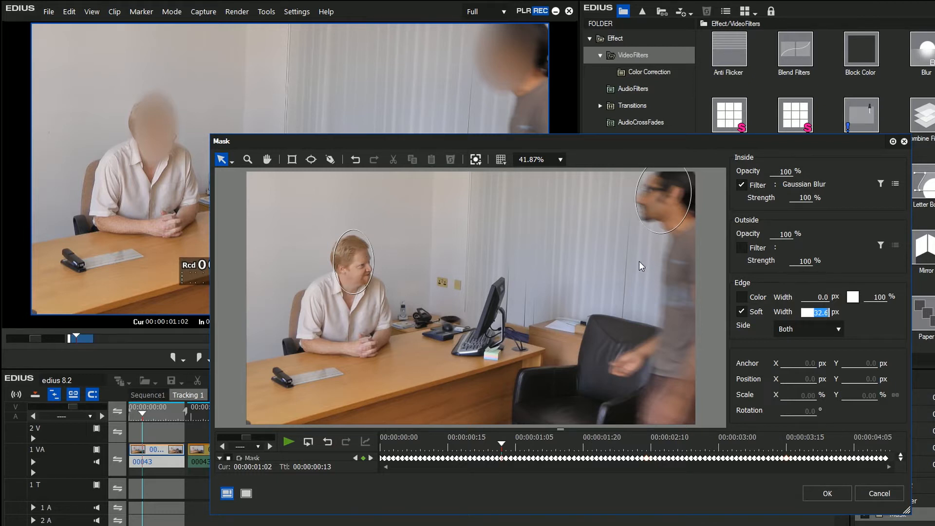
left_click_drag(500, 453, 655, 458)
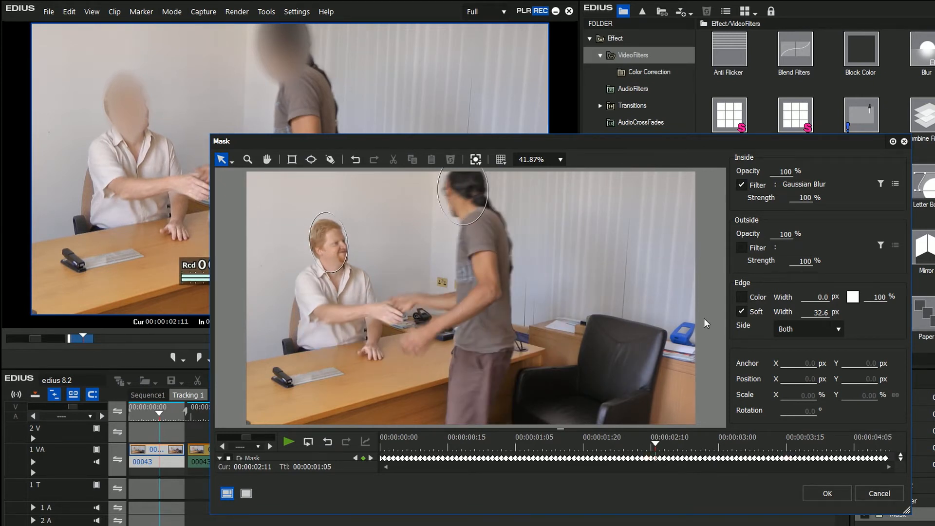
Step: Apply the soft edge to the Outside of the masks and play back the office clip to check the blurred faces
left_click(802, 332)
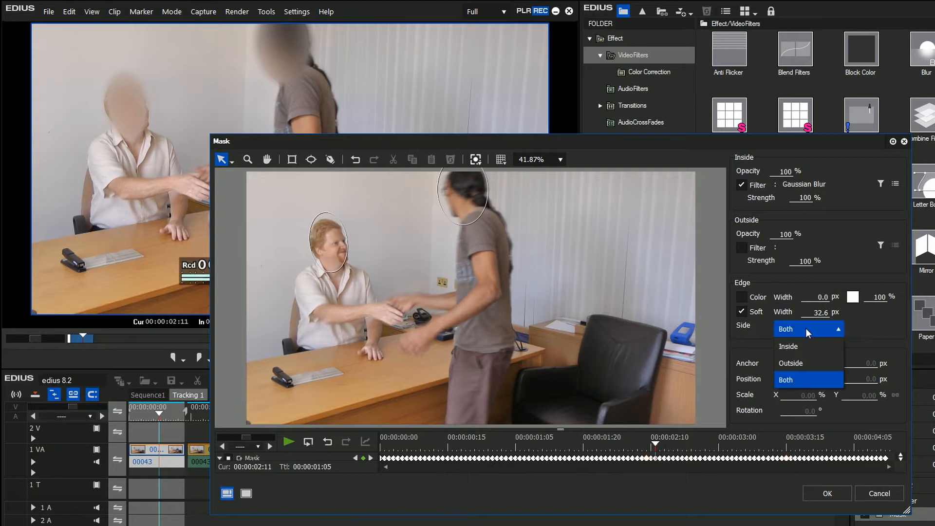
left_click(807, 367)
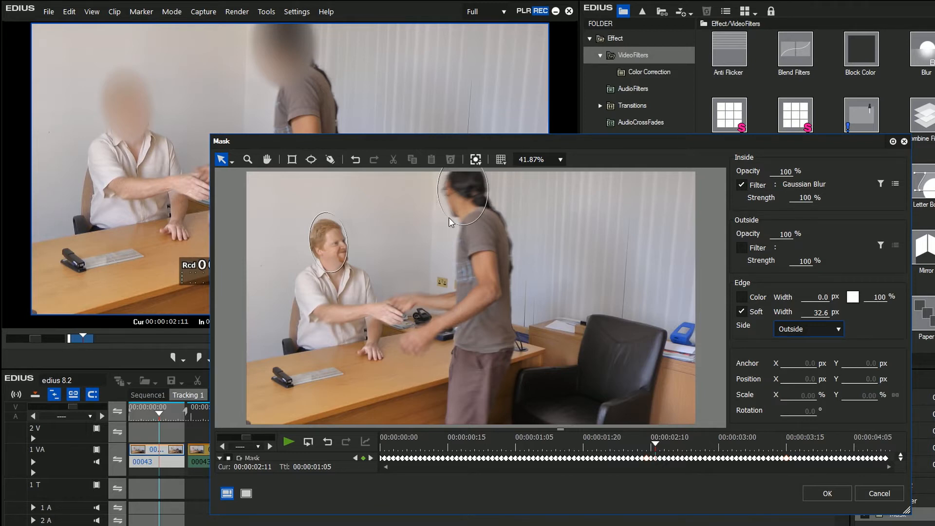
left_click(827, 494)
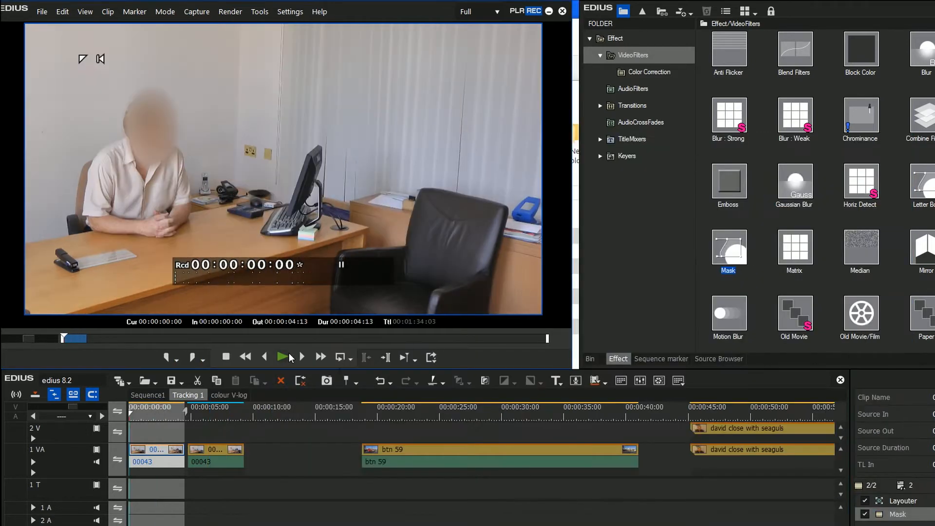
left_click(284, 358)
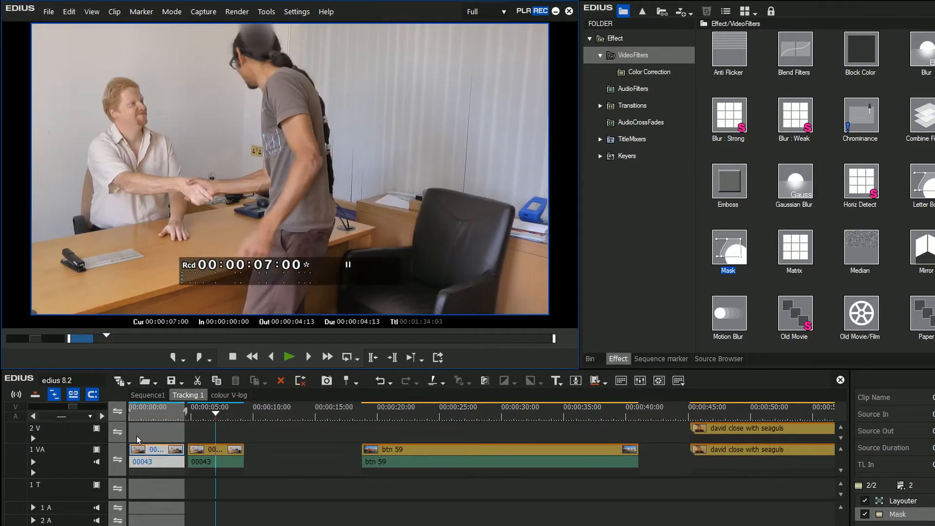
left_click_drag(146, 408, 136, 410)
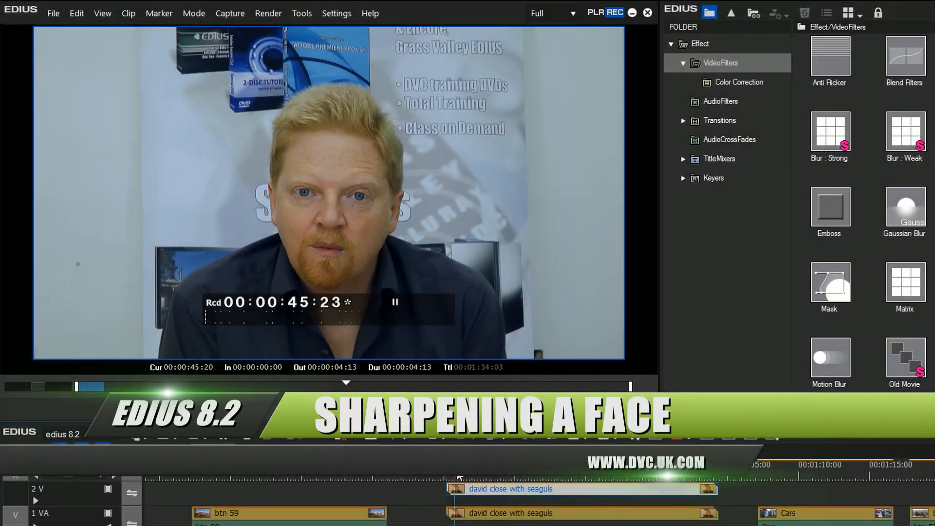
Step: Delete the existing elliptical shape around the man's face in the close-up clip's Mask filter
left_click_drag(458, 477, 466, 476)
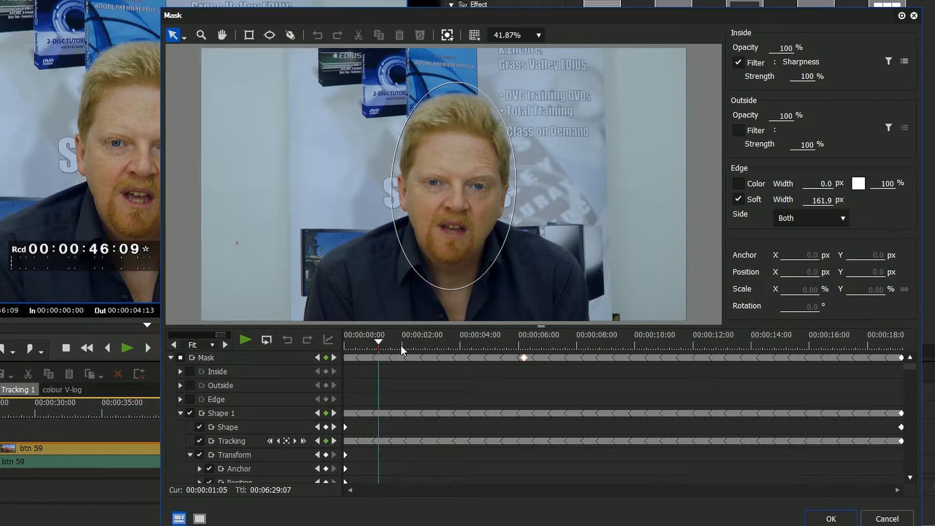
key("Home")
left_click(513, 194)
key("Delete")
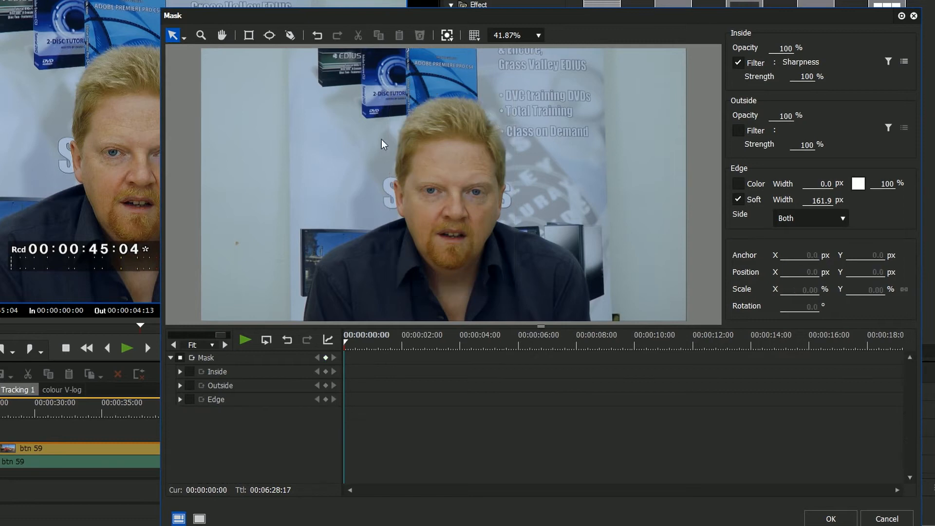
Step: Draw an elliptical mask around the man's head at 00:00:00:00 and track it forward to the end of the close-up clip
left_click(269, 35)
left_click_drag(388, 94, 520, 278)
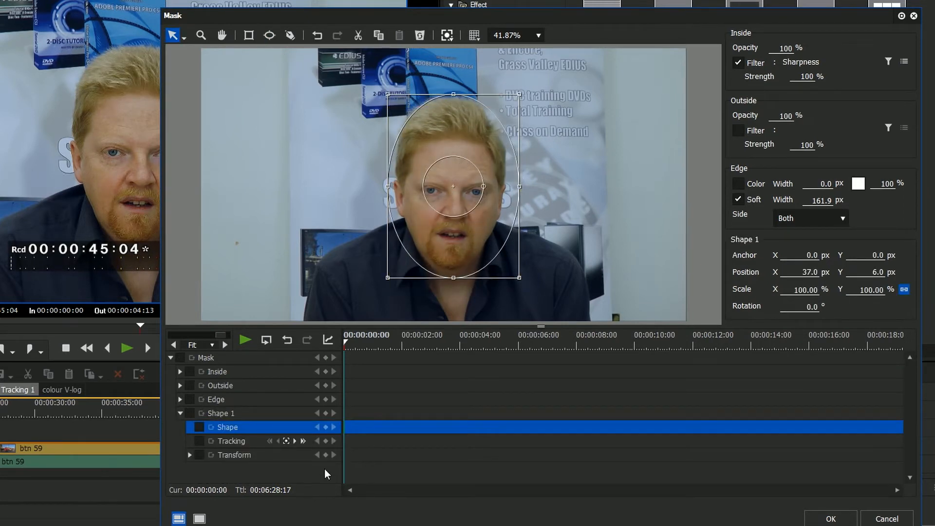
left_click(302, 441)
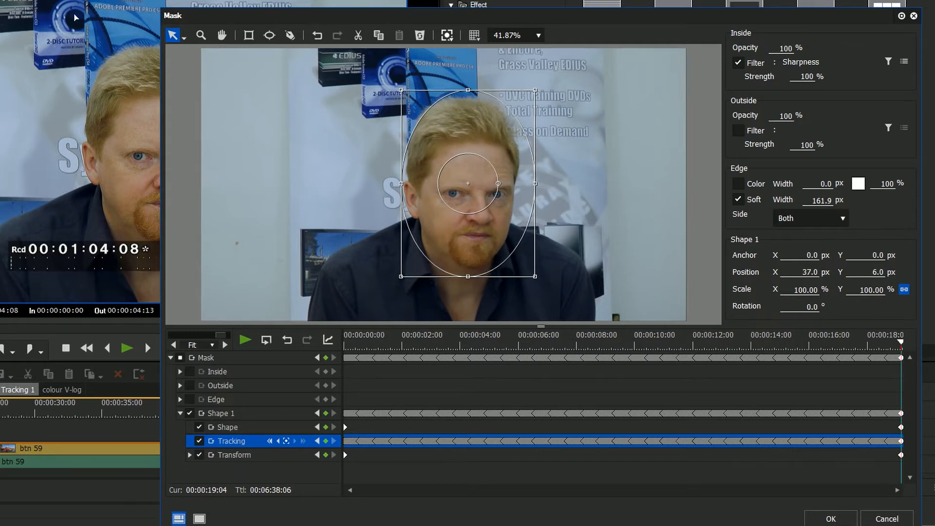
left_click_drag(405, 344, 631, 368)
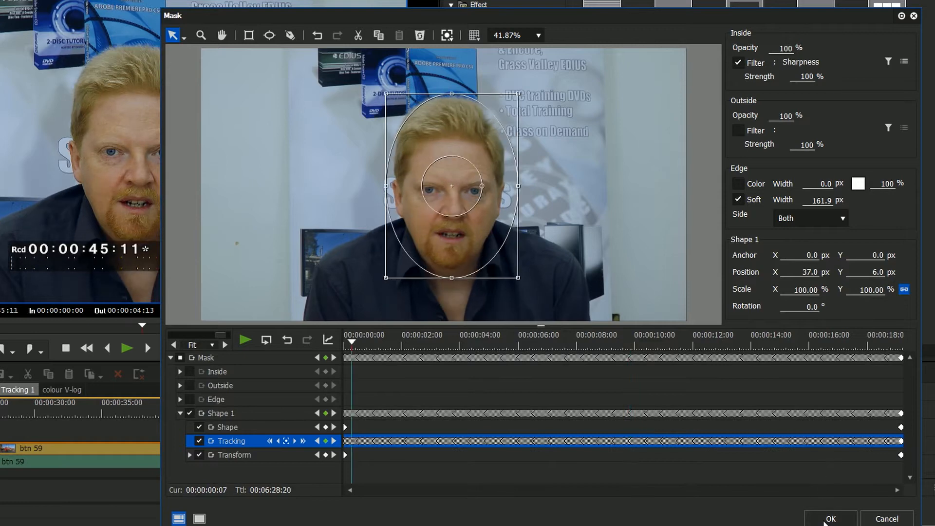
Step: Apply the tracked sharpening mask, play back the close-up clip and show the side-by-side comparison of the face
left_click(826, 520)
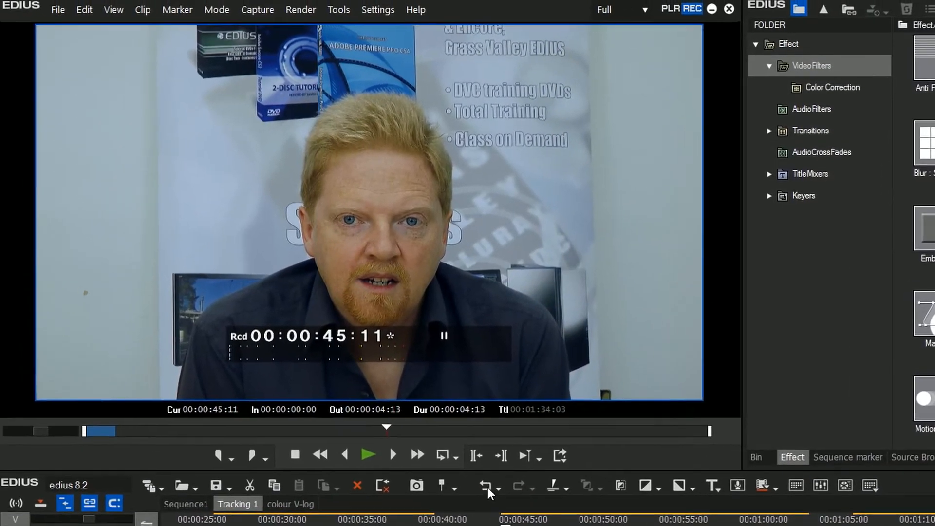
left_click(368, 454)
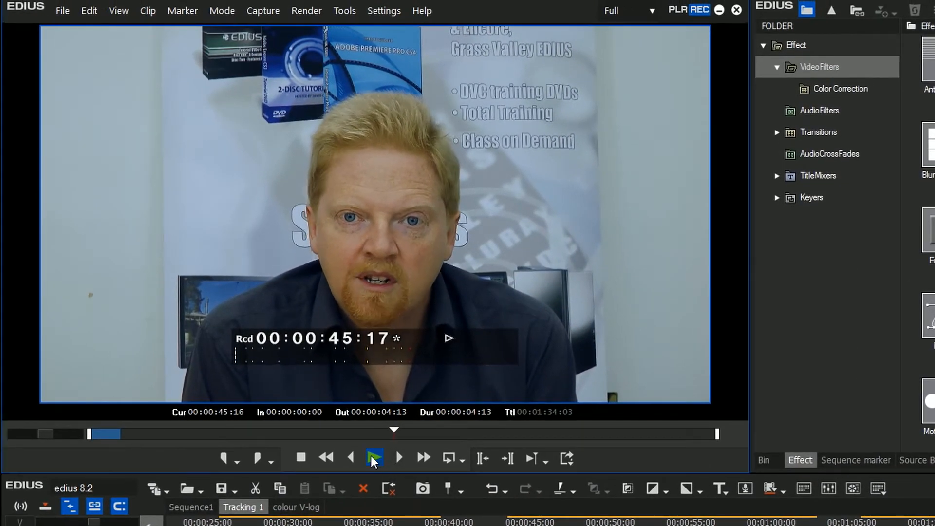
left_click(371, 456)
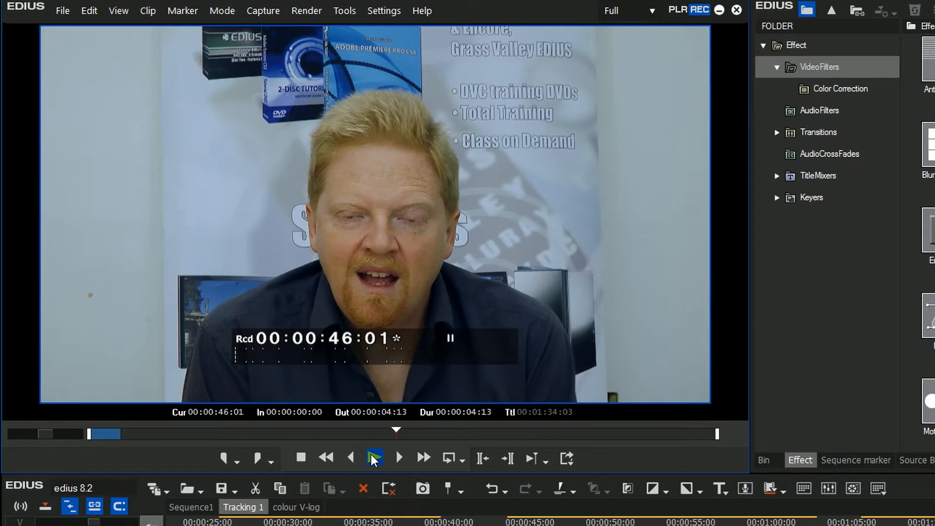
left_click(370, 454)
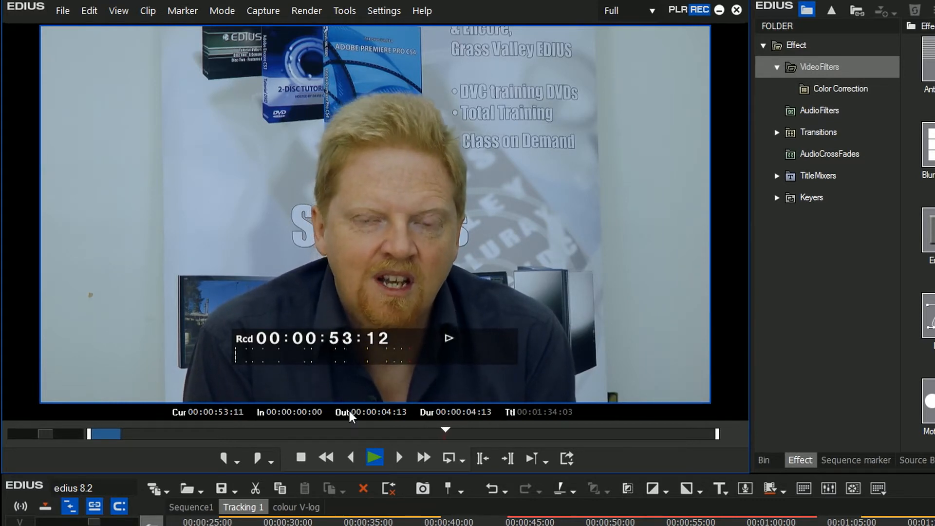
key("space")
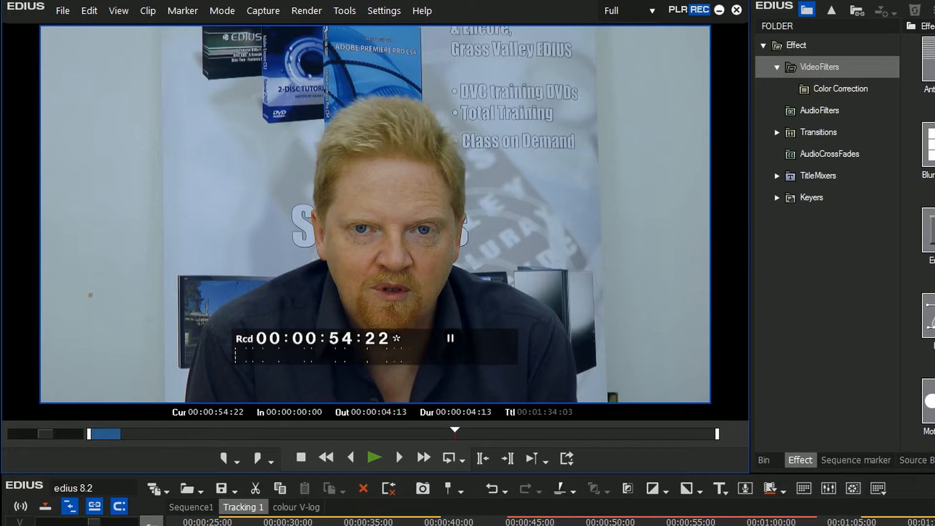
left_click(451, 525)
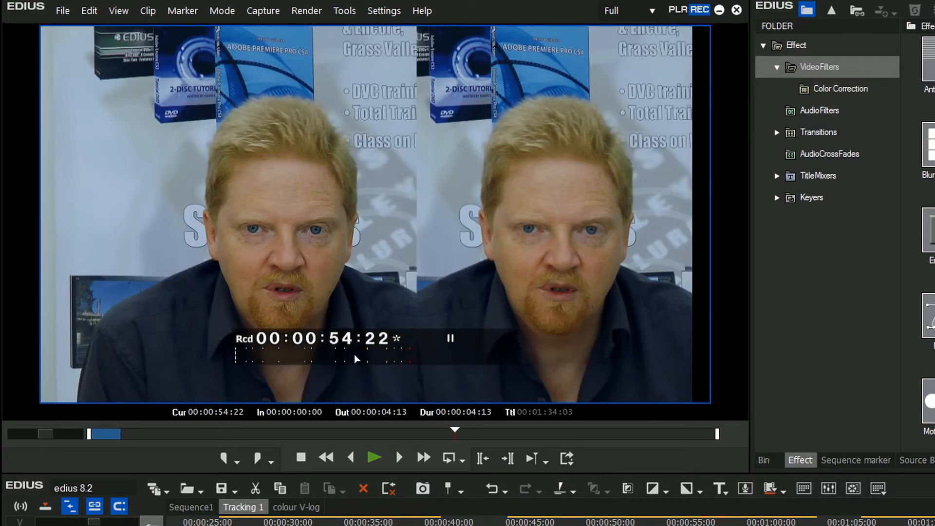
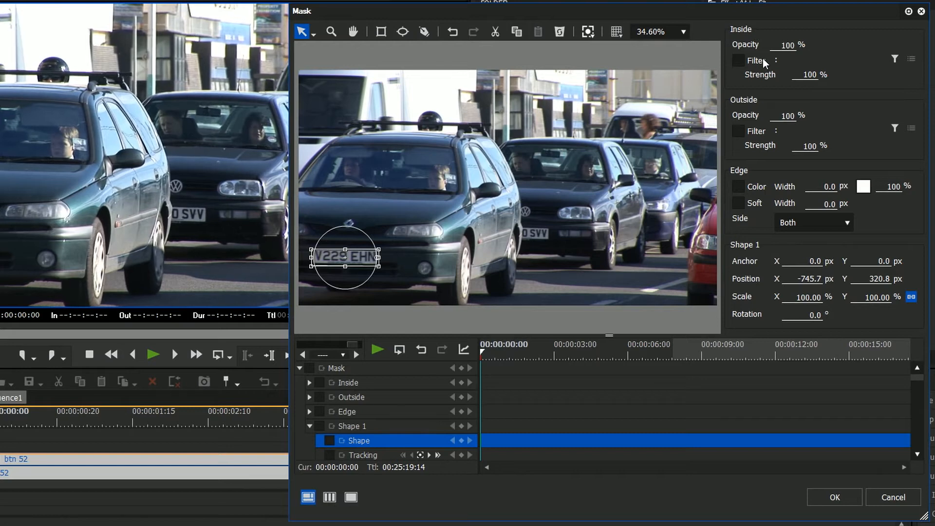
Step: Apply a Gaussian Blur filter to the Inside of the front car's number plate mask and check the blur settings
left_click(758, 61)
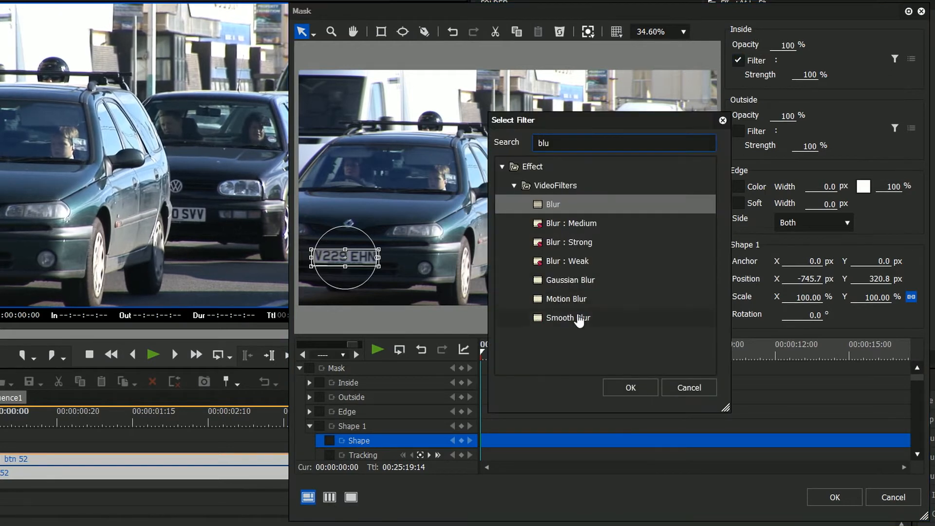
left_click(571, 280)
left_click(631, 388)
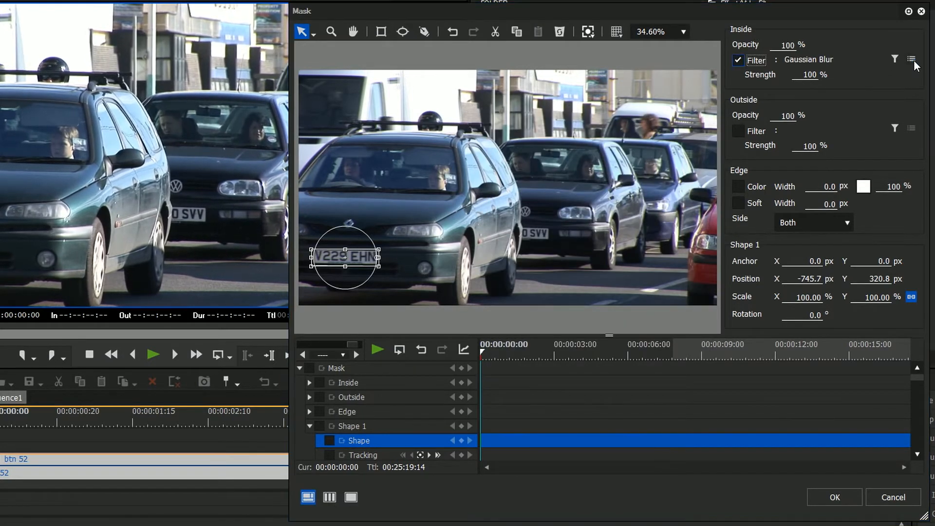
left_click(912, 60)
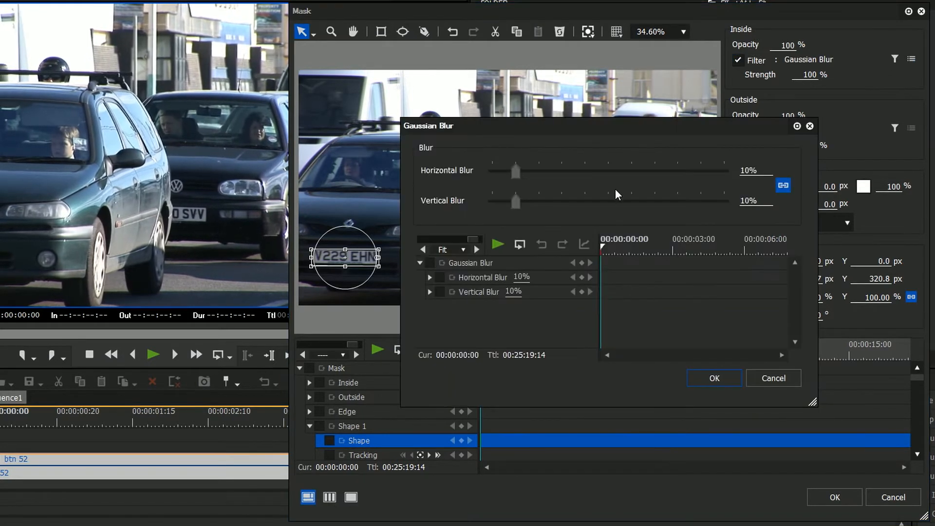
left_click(521, 173)
left_click(810, 126)
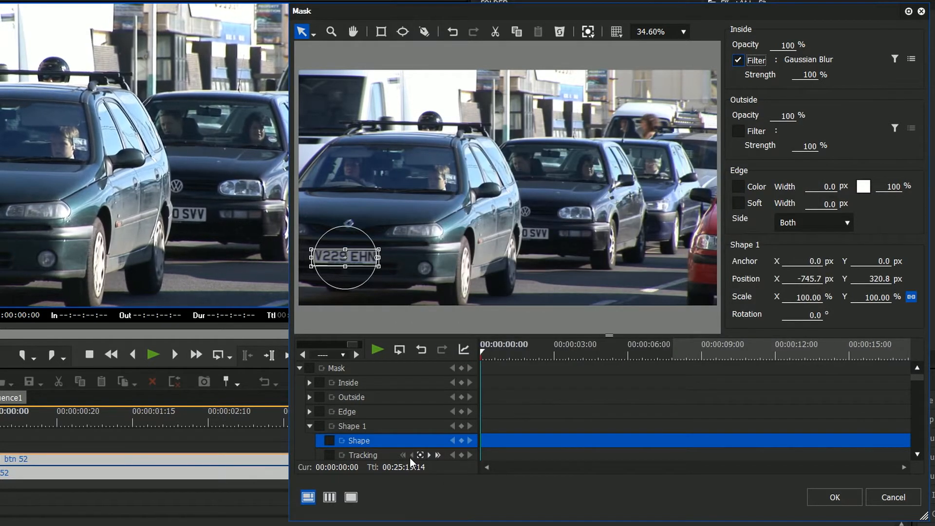
Step: Track the front car's plate mask forward from 00:00:00:00, move it out of frame at 00:00:04:22 and scrub back to the start
left_click(438, 455)
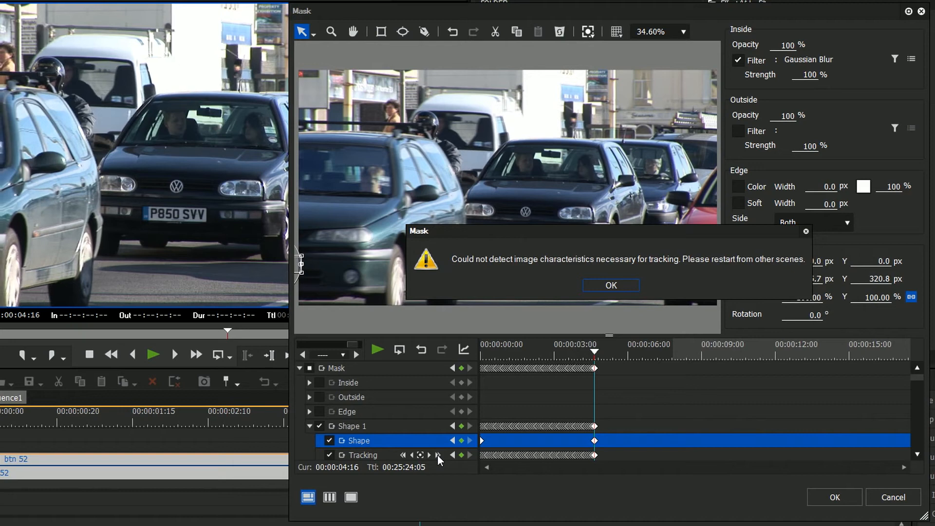
left_click(612, 285)
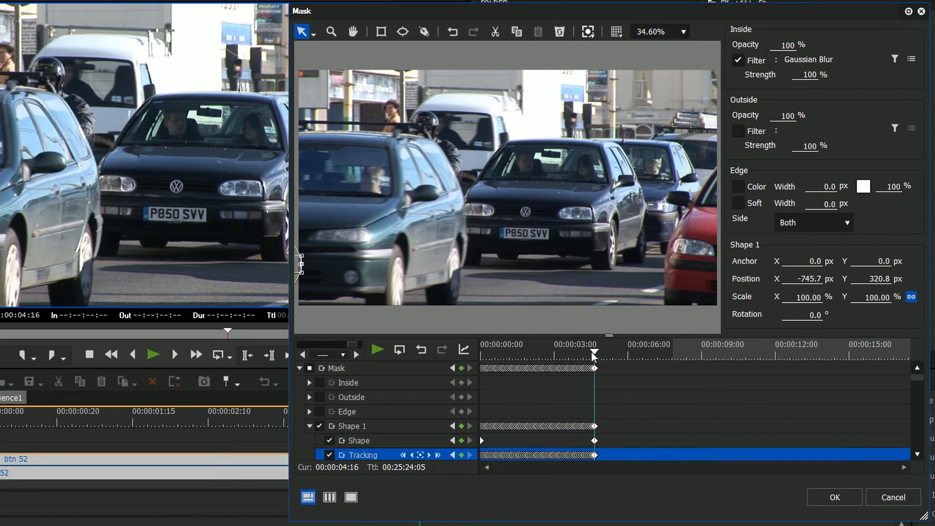
left_click_drag(595, 358, 602, 356)
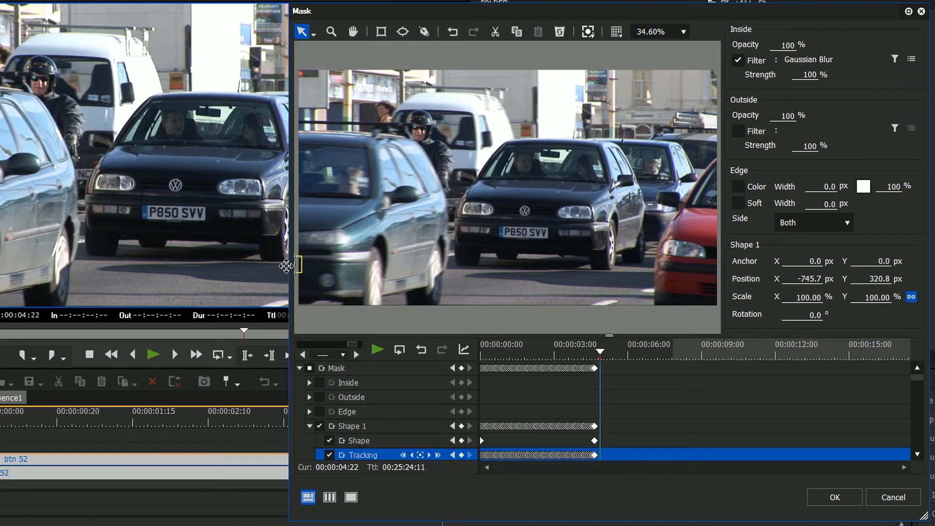
left_click_drag(555, 347, 468, 354)
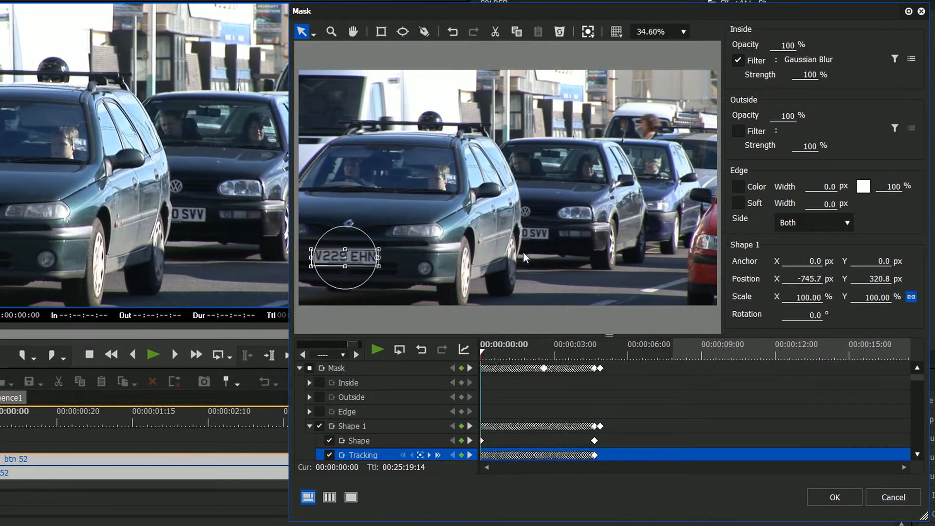
Step: Draw a four-point path mask around the black Volkswagen's number plate at 00:00:04:04
left_click_drag(483, 350, 583, 360)
left_click(424, 31)
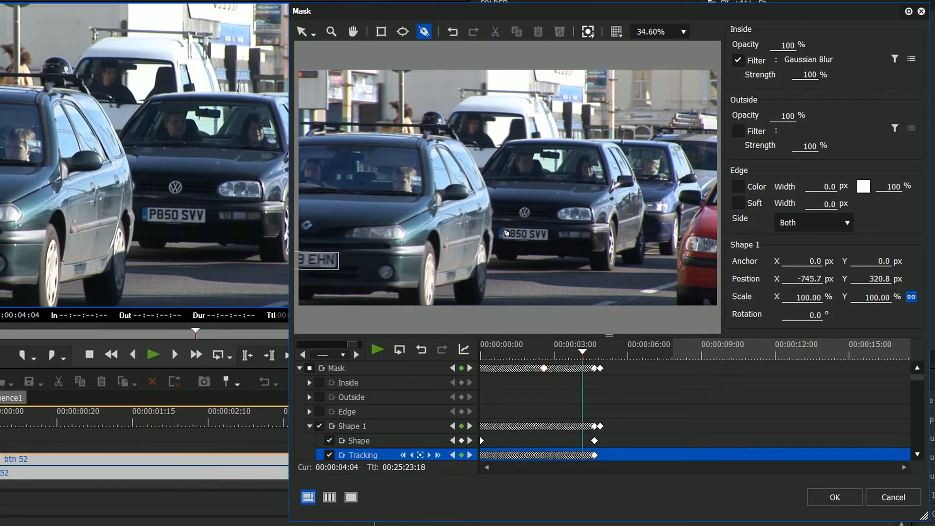
left_click(500, 228)
left_click(551, 228)
left_click(551, 242)
left_click(498, 242)
left_click(500, 228)
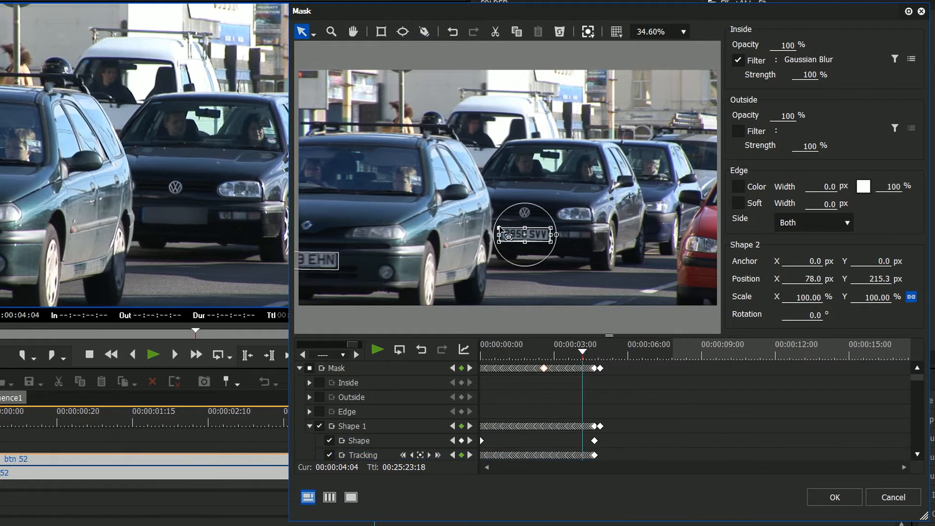
Step: Collapse the first shape's tracks and track the Volkswagen plate mask forward from 00:00:04:05
left_click(310, 426)
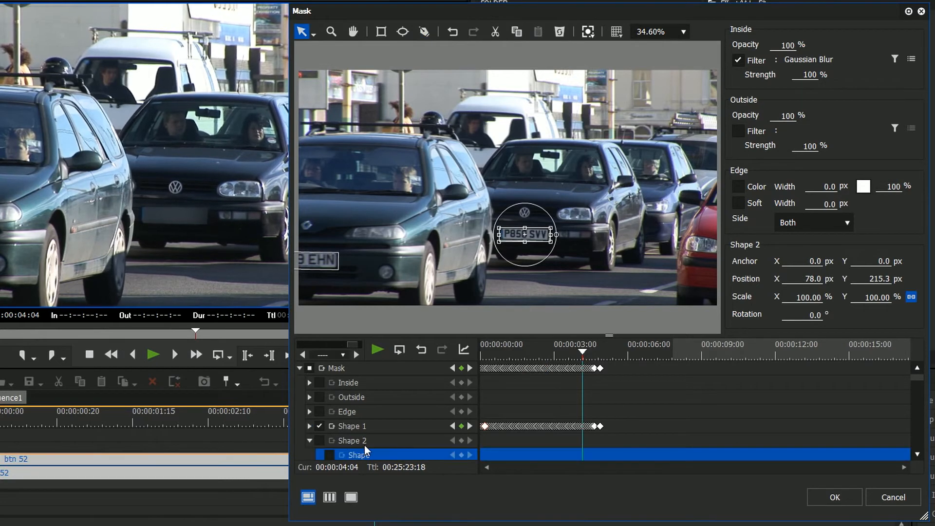
scroll(367, 450, "down", 3)
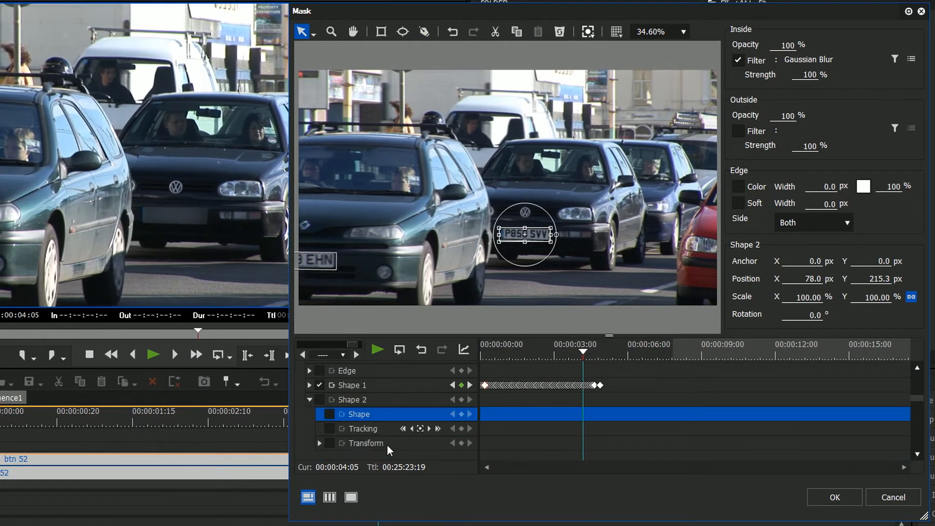
left_click(437, 429)
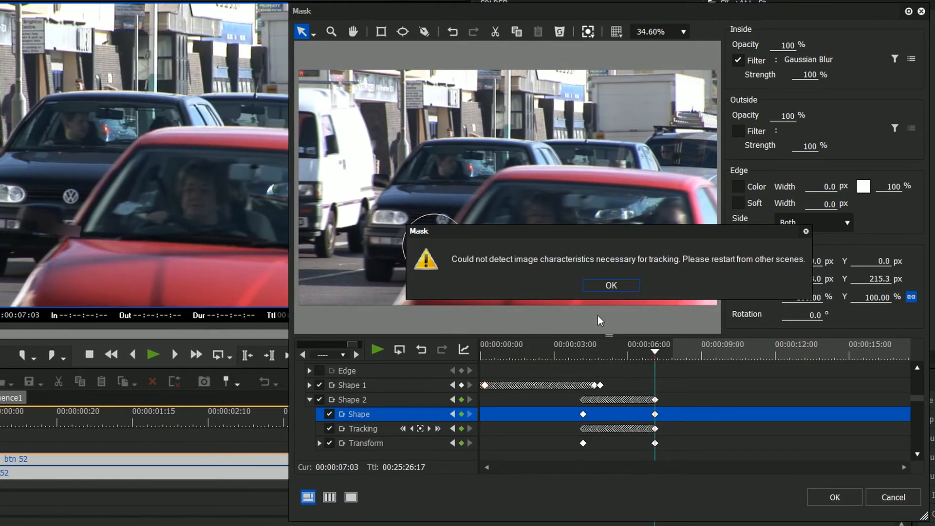
left_click(611, 286)
Step: Zoom the mask timeline to single frames and move the Volkswagen plate mask down out of the picture at 00:00:07:04
left_click(654, 354)
mouse_move(655, 353)
left_mouse_down()
mouse_move(642, 350)
mouse_move(657, 346)
left_mouse_up()
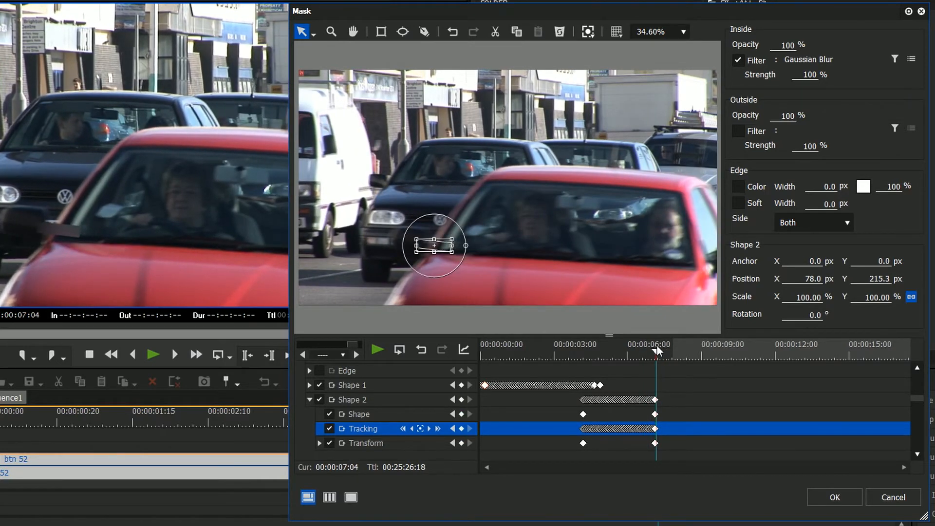
left_click_drag(656, 346, 687, 352)
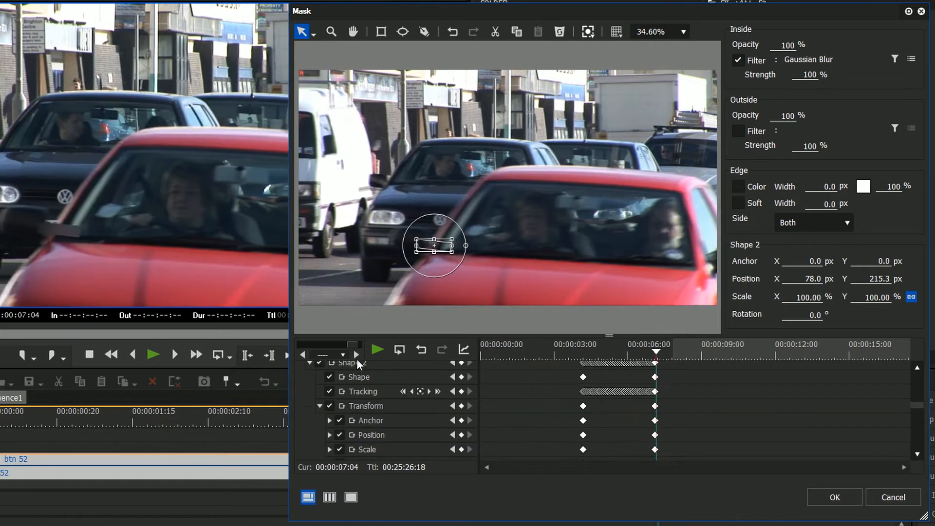
left_click_drag(354, 346, 305, 345)
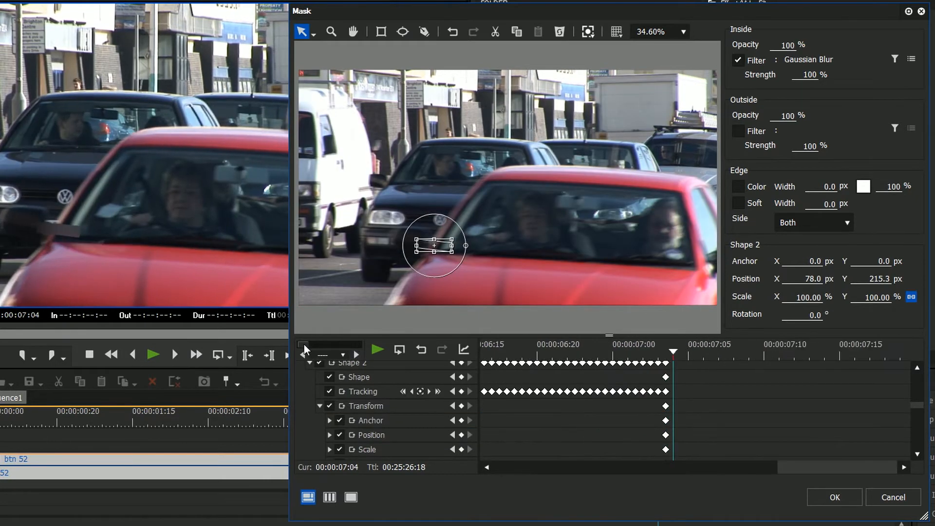
left_click(659, 354)
left_click_drag(658, 356, 671, 357)
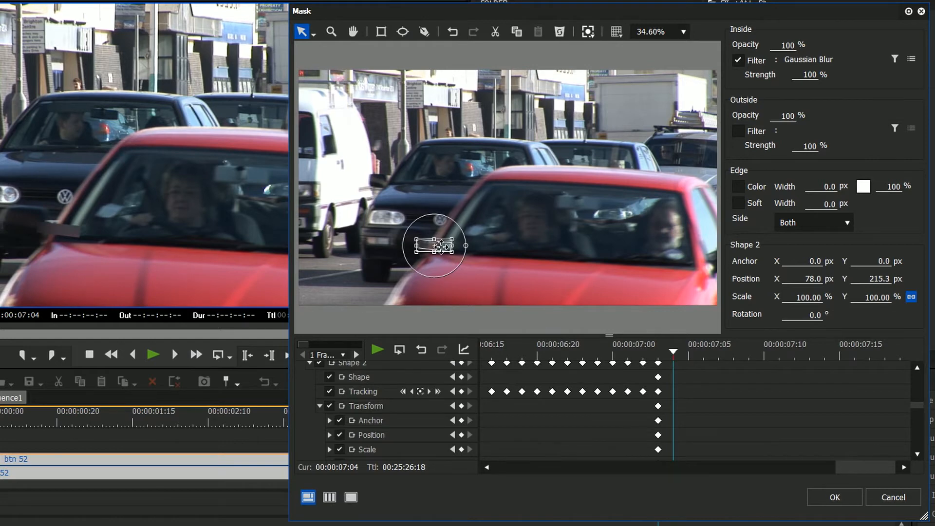
left_click_drag(440, 247, 442, 325)
Step: Check the frames before 00:00:07:04 and enlarge the Volkswagen plate mask where needed to keep the plate covered
left_click(651, 354)
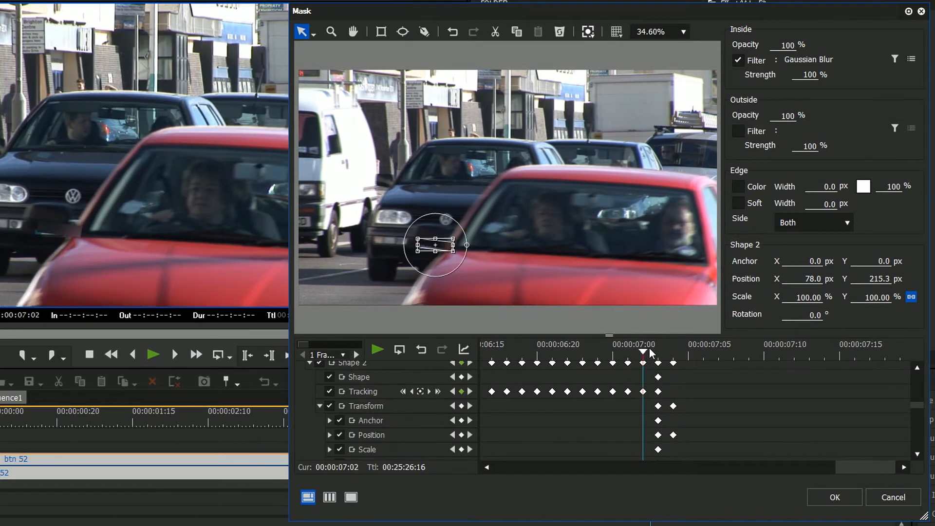
left_click(674, 355)
left_click_drag(674, 358, 761, 365)
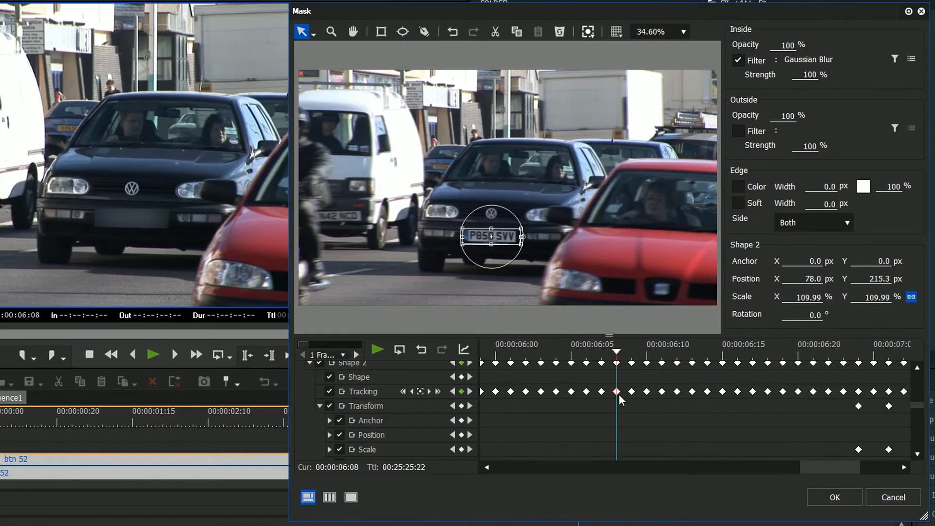
Step: Track the Volkswagen plate mask backward from 00:00:04:05 to the start of the clip
left_click(711, 353)
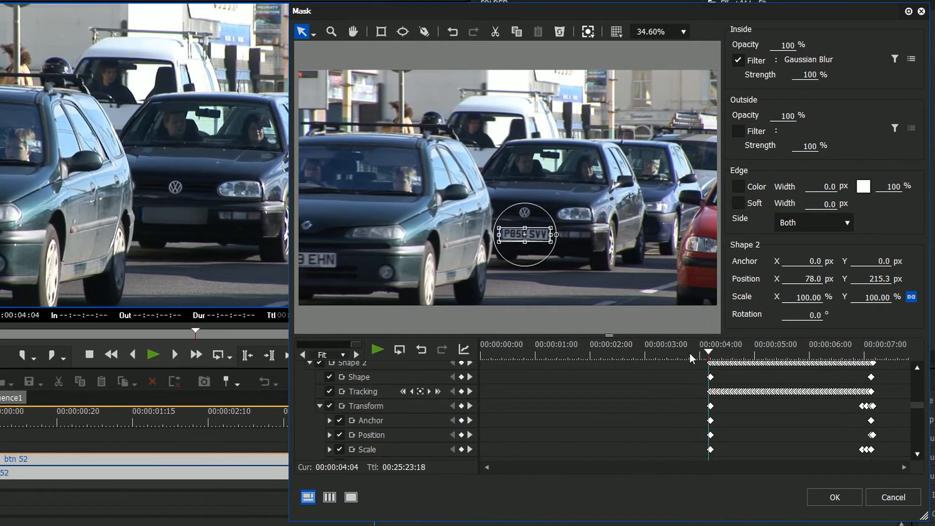
left_click_drag(690, 353, 448, 337)
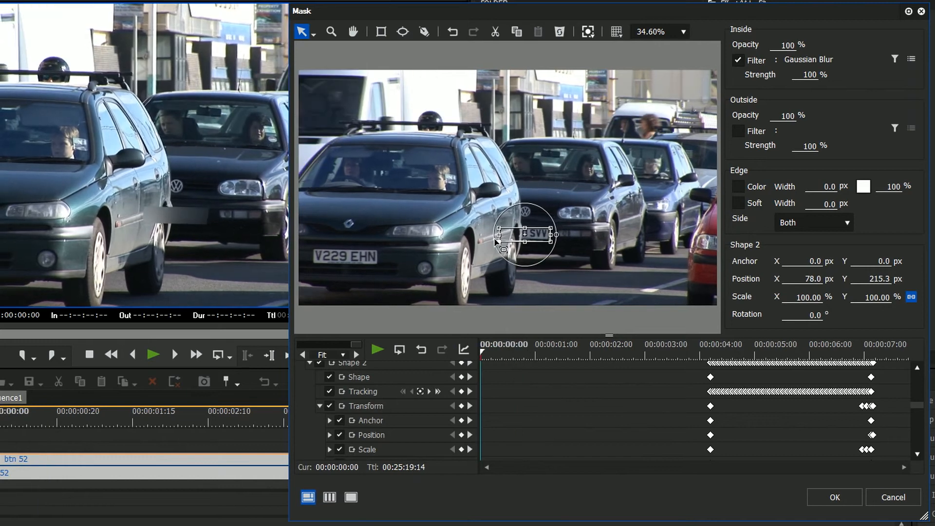
left_click_drag(690, 354, 710, 348)
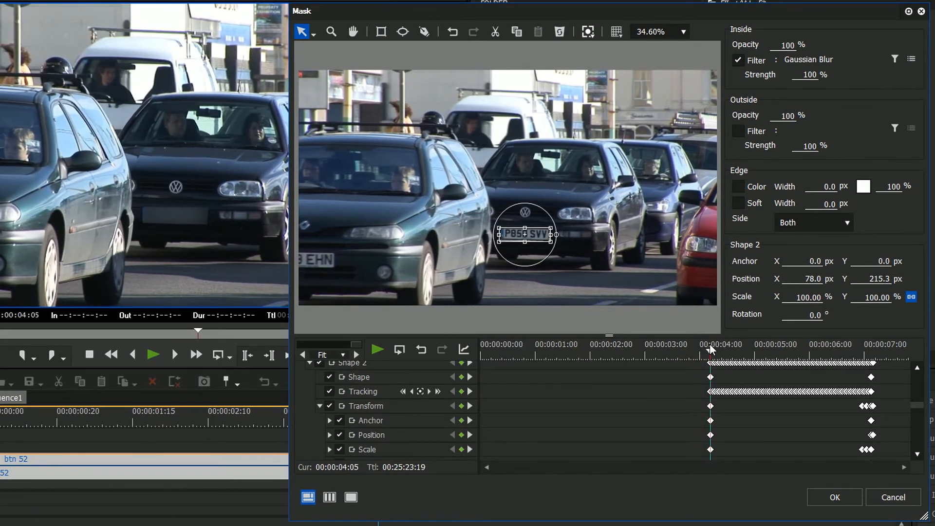
left_click(404, 391)
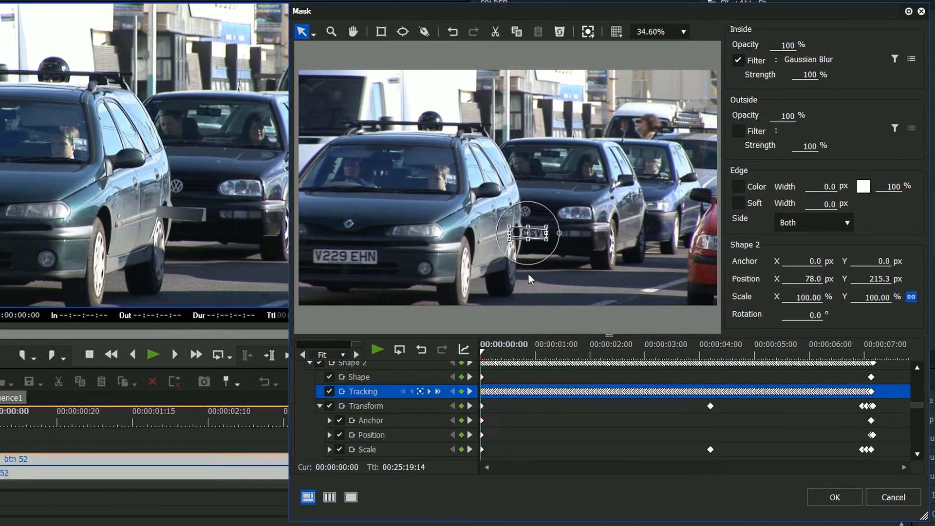
Step: Check the Volkswagen plate mask from the clip's start and add a transform keyframe to it at 00:00:04:00
left_click_drag(705, 358, 560, 374)
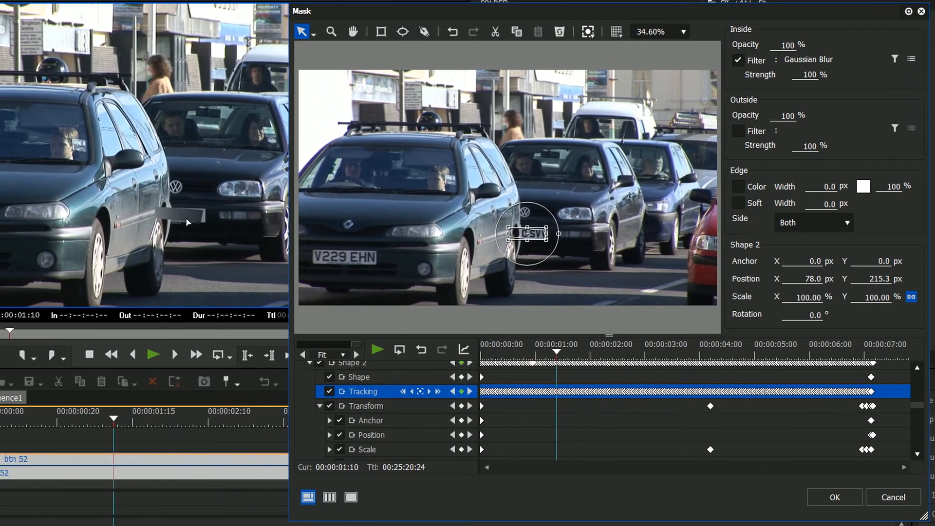
left_click(700, 387)
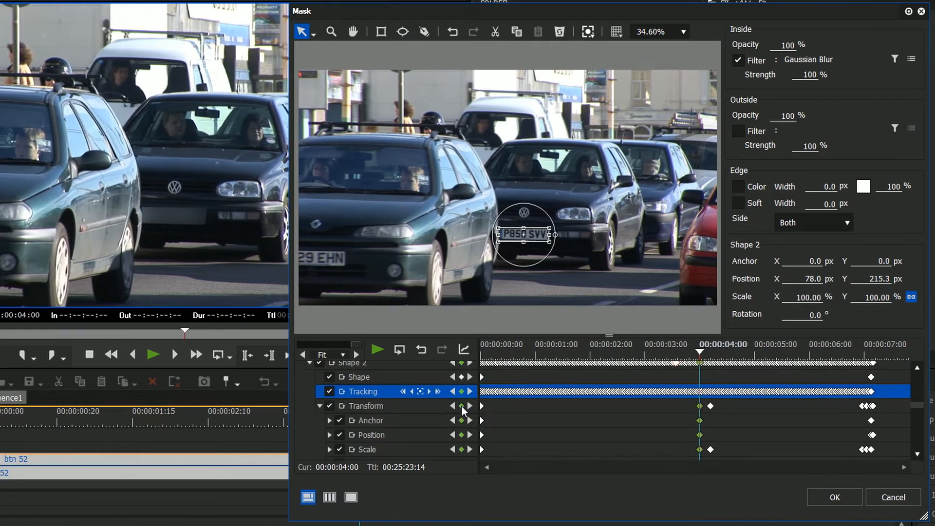
left_click(698, 364)
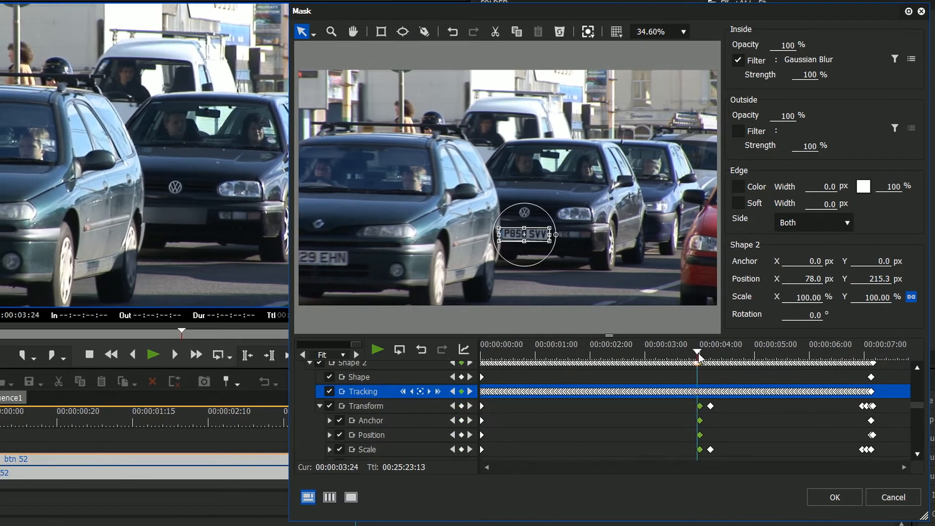
Step: Narrow the Volkswagen plate mask to the visible part of the plate from 00:00:03:18 back to the clip's start, and check the coverage
left_click_drag(698, 354, 687, 355)
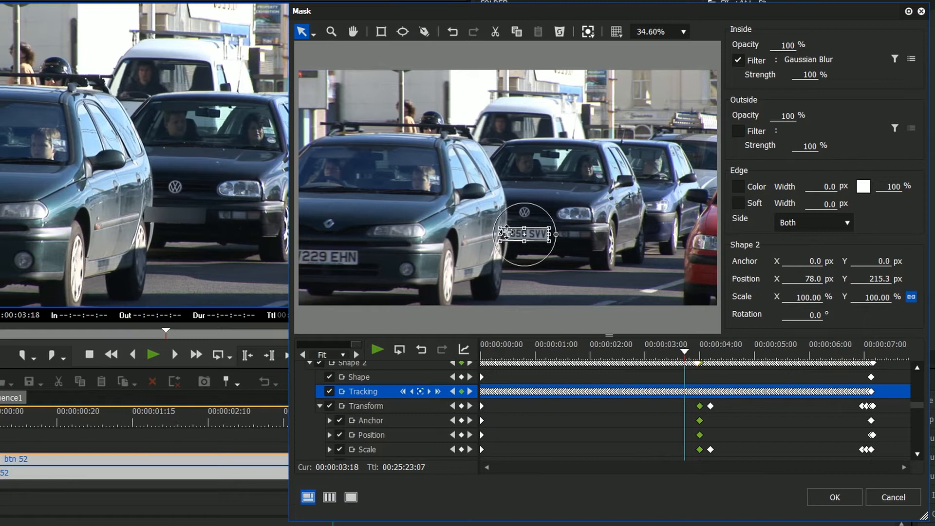
mouse_move(503, 235)
left_mouse_down()
mouse_move(517, 239)
mouse_move(502, 239)
left_mouse_up()
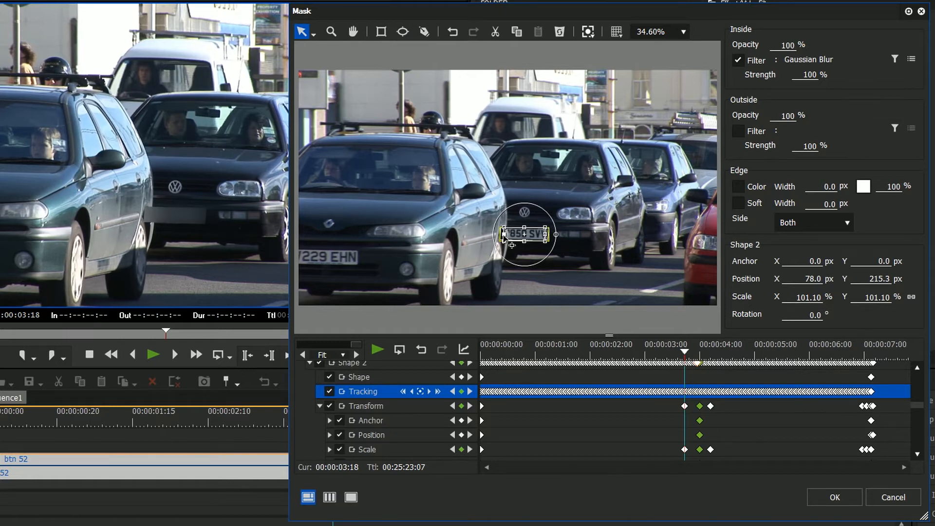
left_click_drag(510, 233, 513, 232)
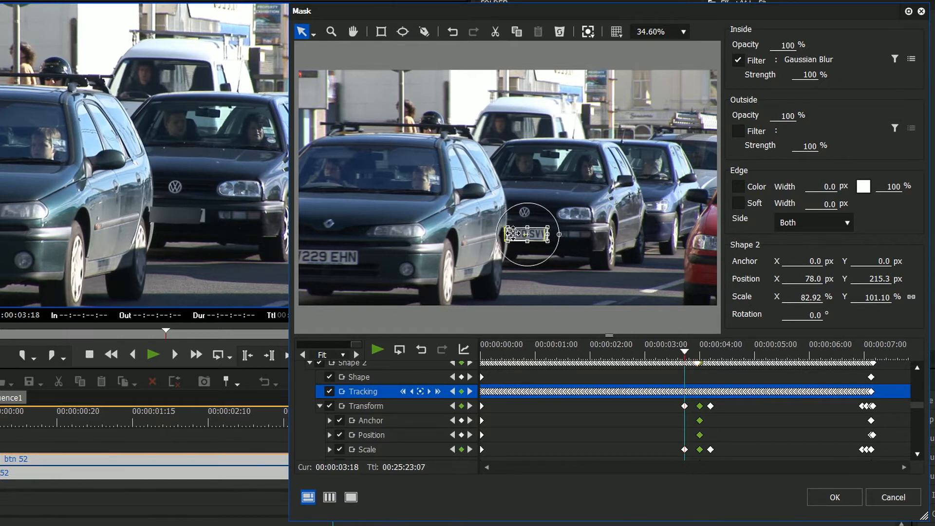
left_click_drag(653, 350, 479, 350)
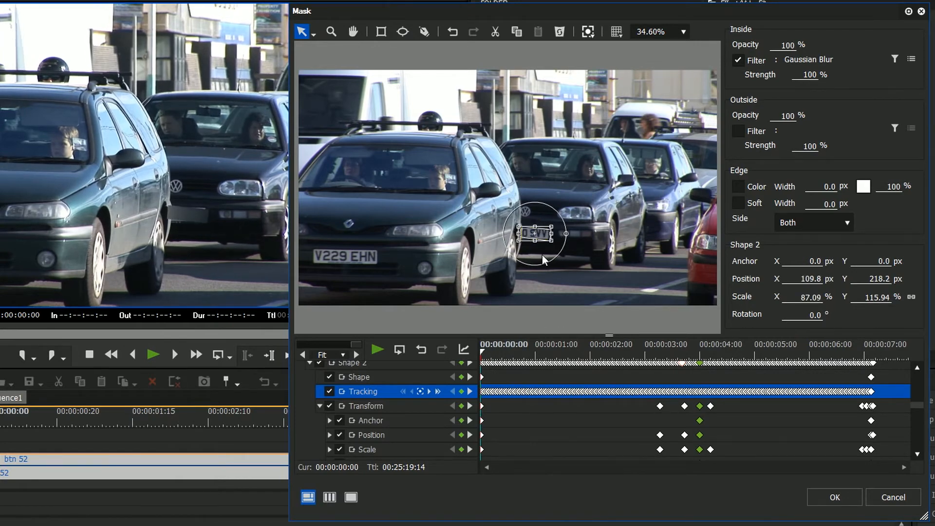
left_click_drag(486, 352, 653, 428)
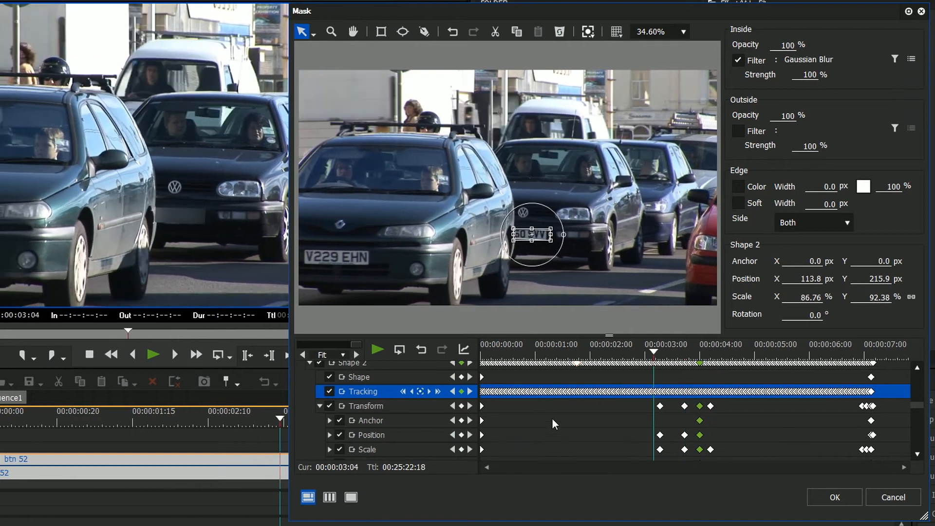
Step: Give the masks a soft edge 23.4 px wide on the outside only and play the blurred clip
left_click(739, 203)
left_click_drag(830, 204, 841, 190)
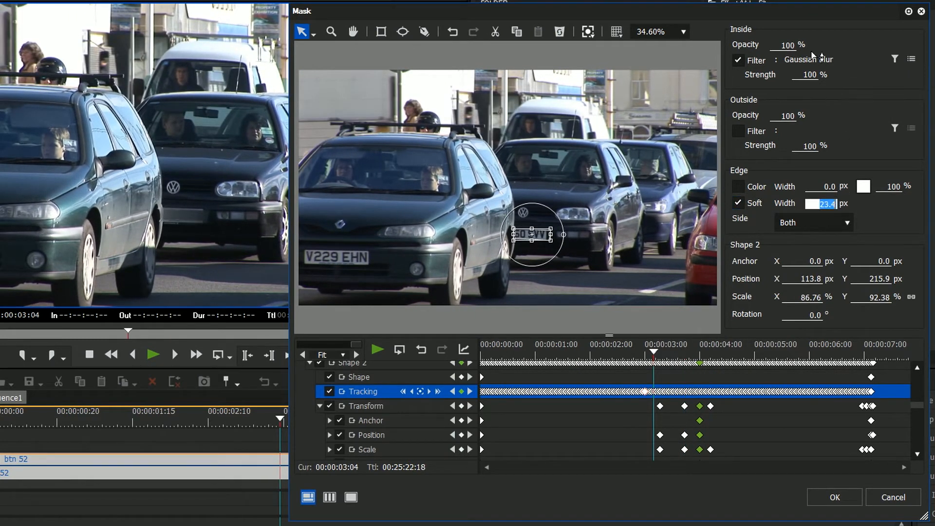
left_click(814, 223)
left_click(814, 258)
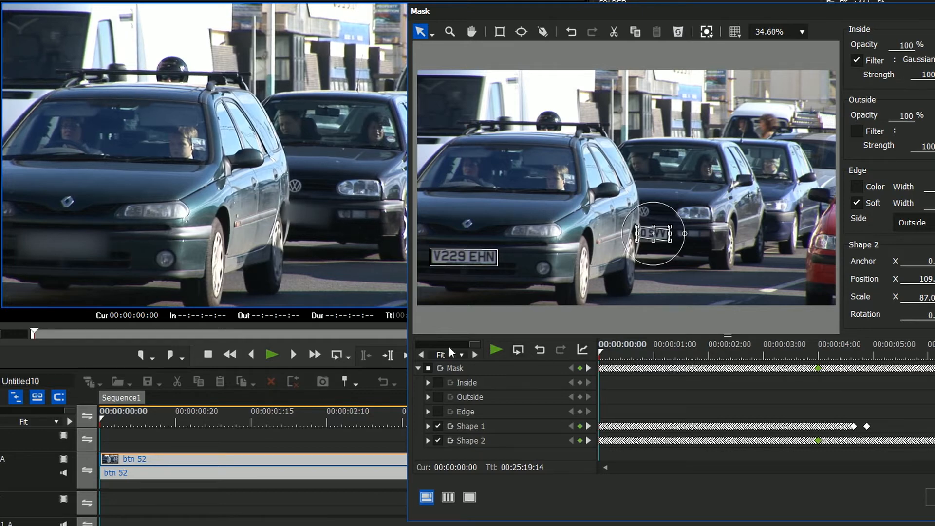
left_click(496, 350)
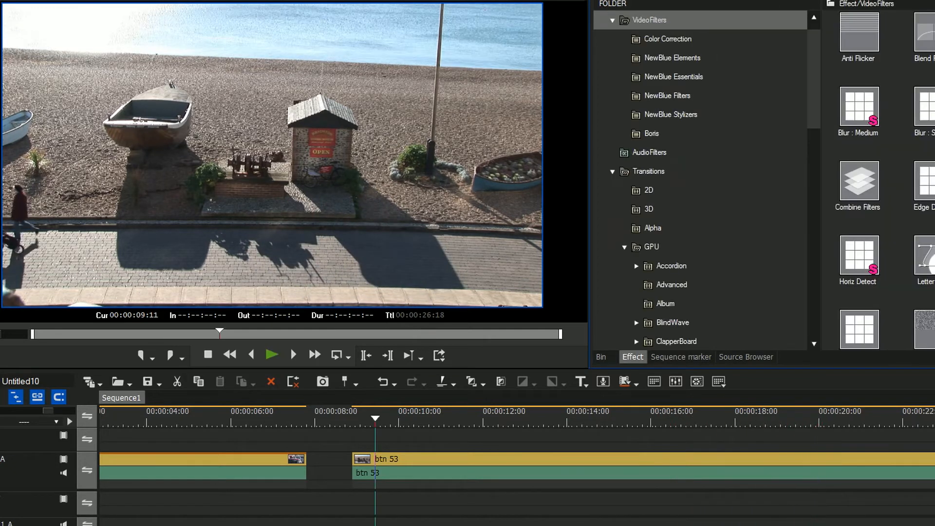
Step: Open the mask editor for clip btn 53 and draw an ellipse around the person pushing the pushchair at 00:00:02:24
left_click(705, 457)
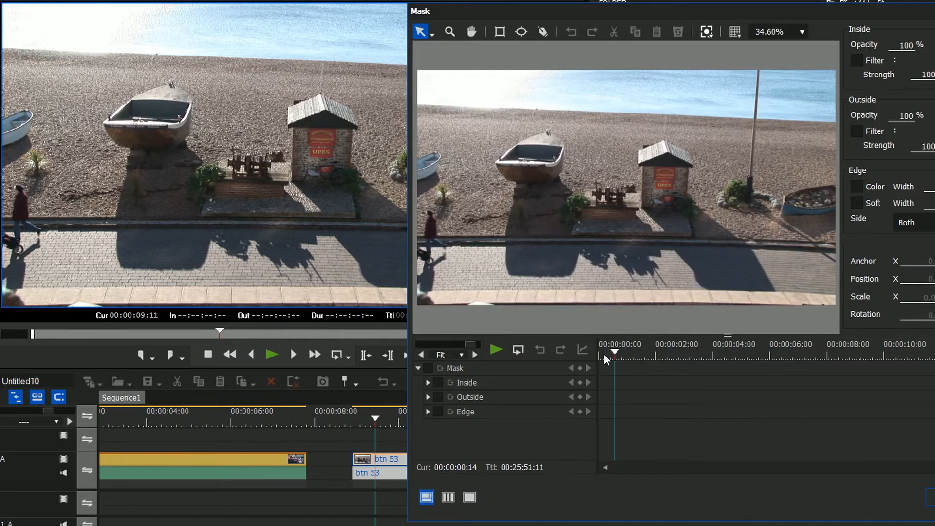
left_click_drag(604, 354, 683, 360)
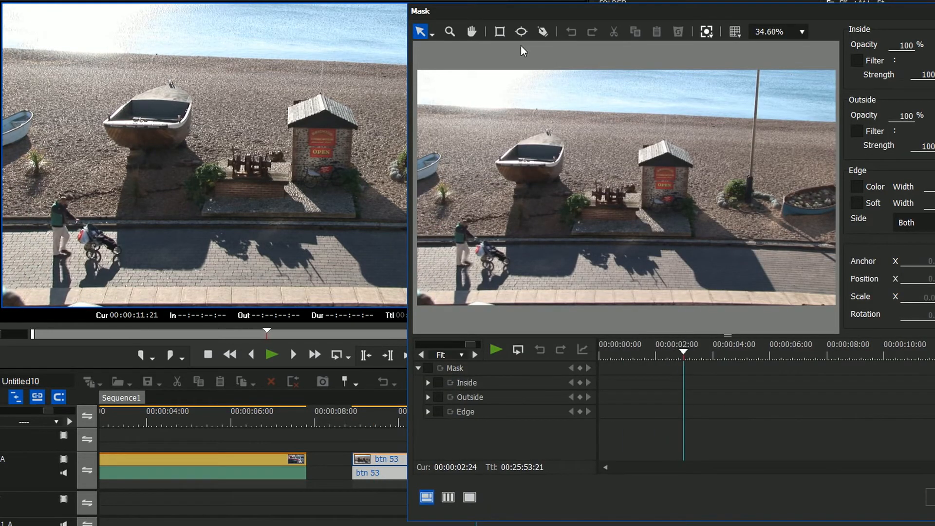
left_click_drag(451, 215, 483, 271)
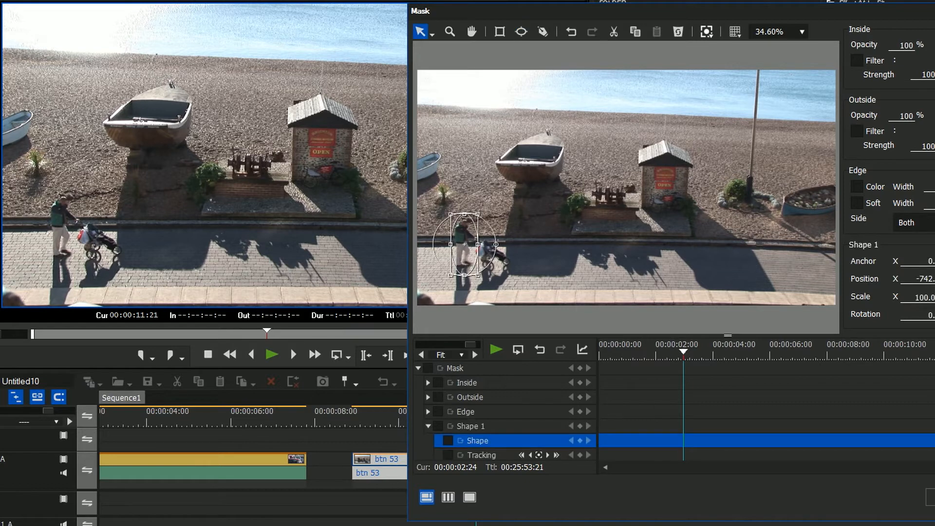
Step: Abort the ellipse's first forward tracking, turn off Scale in the tracking options and track forward again from 00:00:02:24
left_click(556, 455)
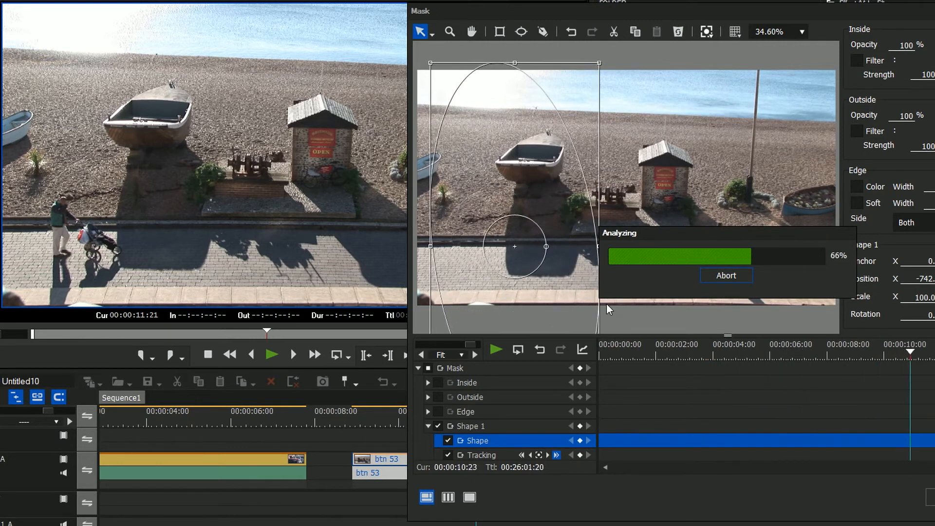
left_click(724, 276)
left_click(539, 458)
left_click(559, 481)
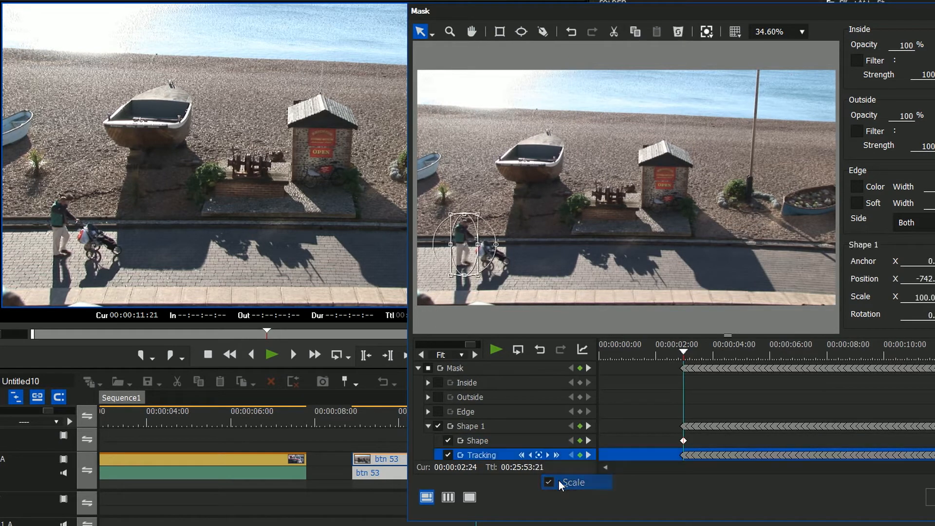
left_click(556, 455)
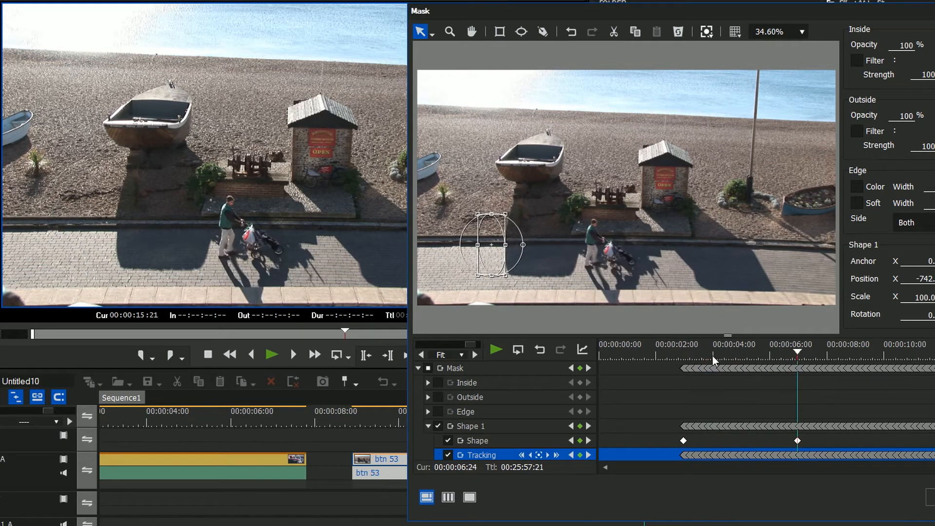
Step: Shrink the ellipse to fit the walker's body and track it forward from 00:00:03:00
mouse_move(713, 357)
left_mouse_down()
mouse_move(685, 360)
mouse_move(720, 354)
mouse_move(679, 352)
mouse_move(701, 352)
left_mouse_up()
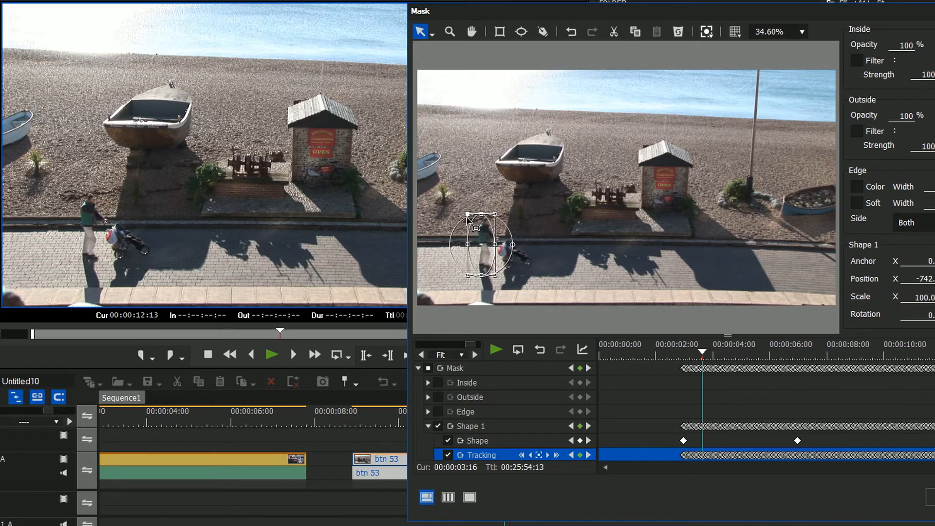
left_click_drag(467, 216, 485, 233)
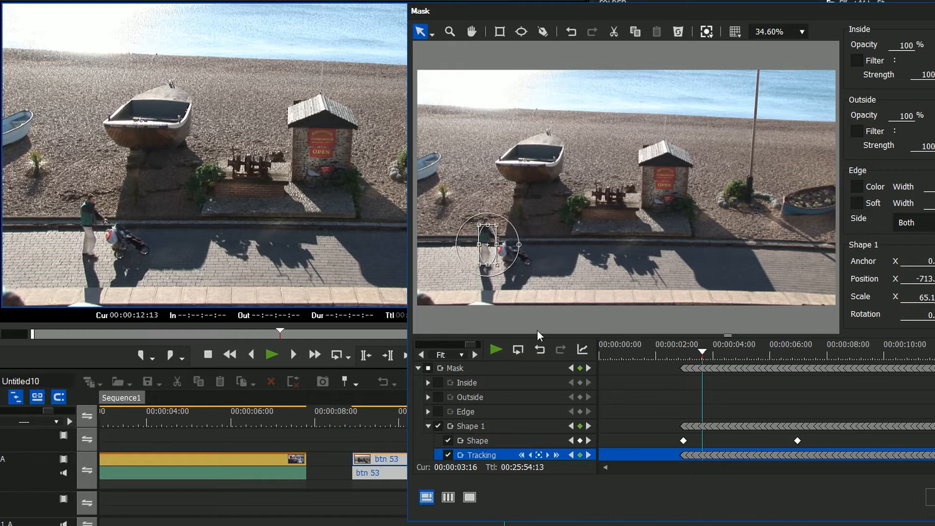
left_click(685, 355)
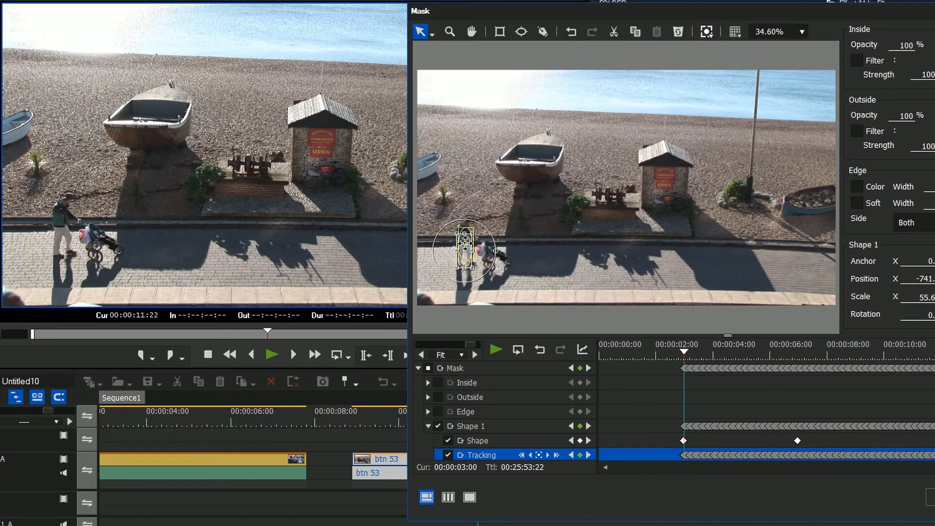
left_click(554, 455)
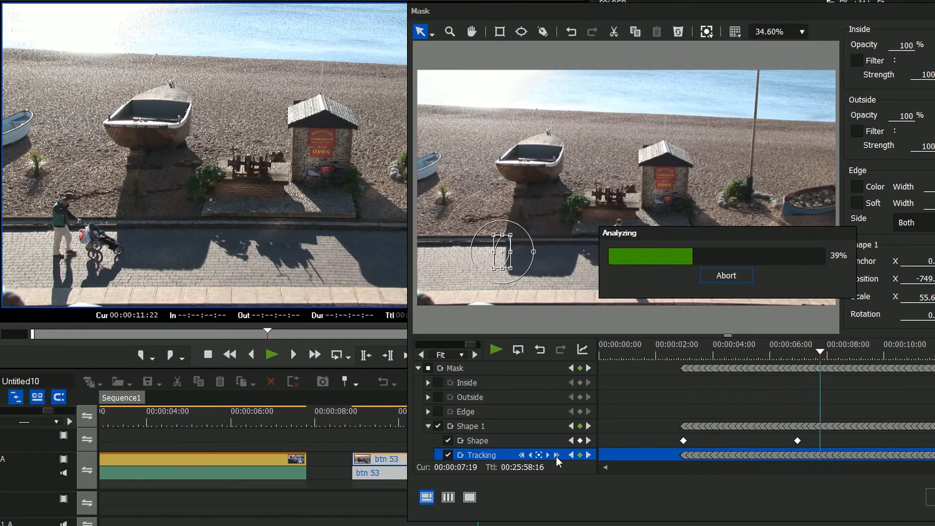
Step: Move the ellipse onto the pushchair at 00:00:02:24, enlarge it to enclose the pushchair and track it forward, aborting before the end
left_click(570, 426)
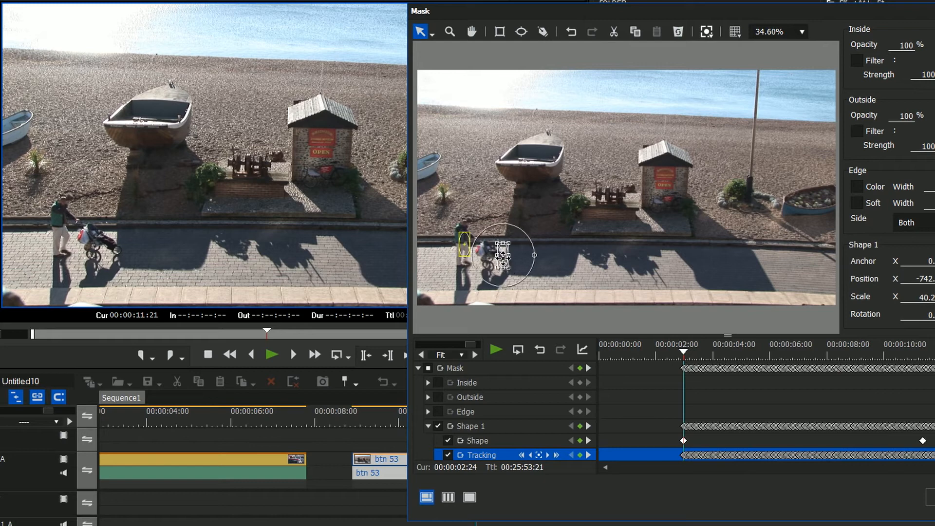
left_click_drag(497, 265, 513, 261)
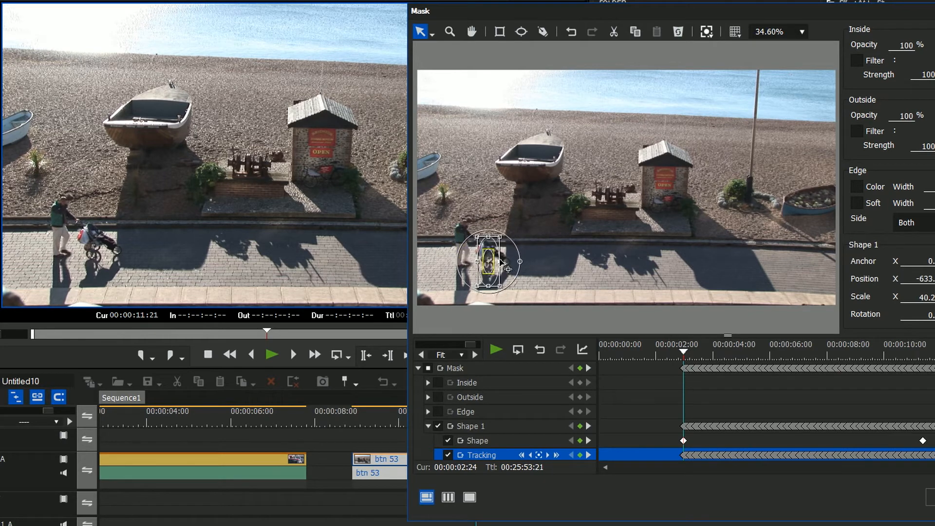
left_click(557, 454)
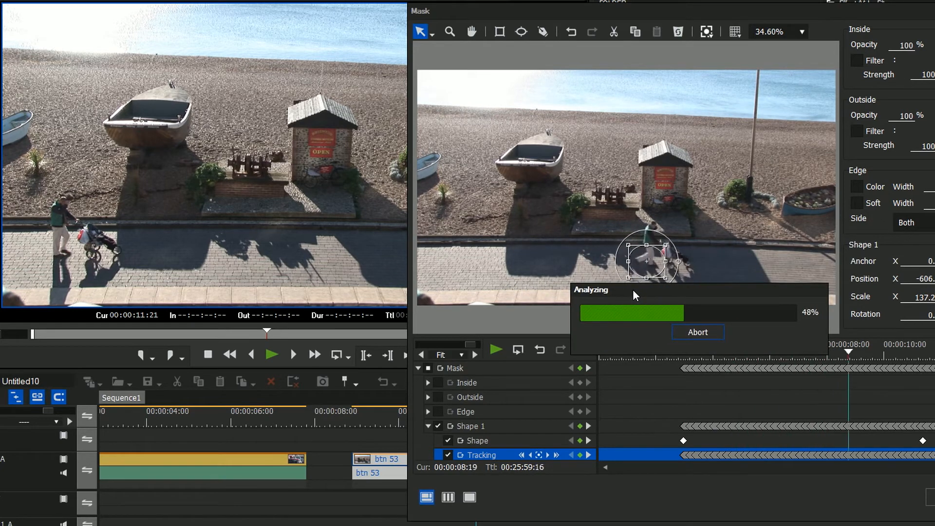
left_click(712, 331)
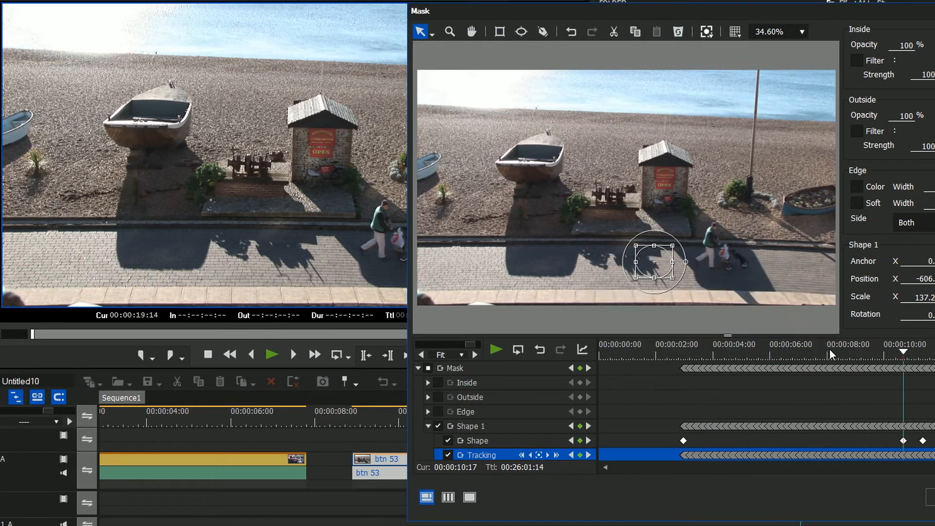
Step: Reposition the ellipse over the pushchair at 00:00:07:13 and track it forward, aborting once the pushchair nears the picture's edge
mouse_move(828, 351)
left_mouse_down()
mouse_move(790, 355)
mouse_move(814, 357)
left_mouse_up()
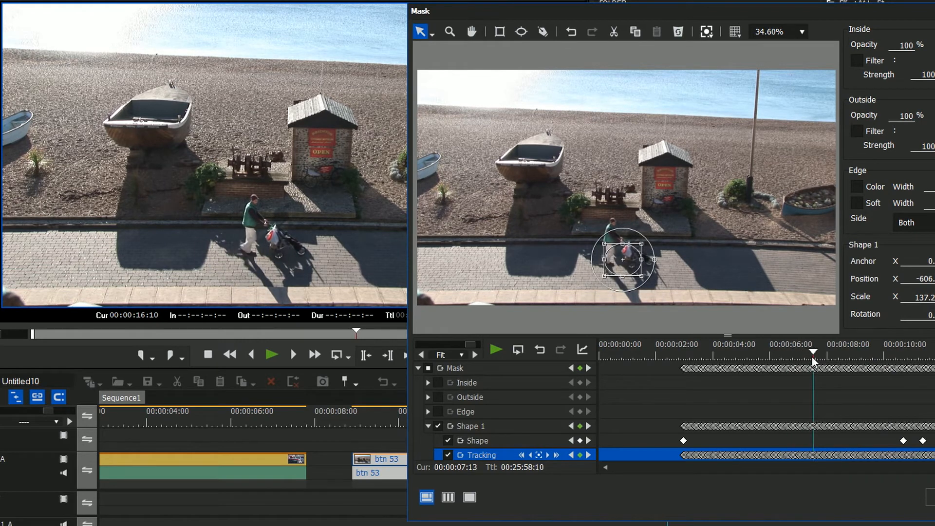
left_click_drag(625, 263, 641, 262)
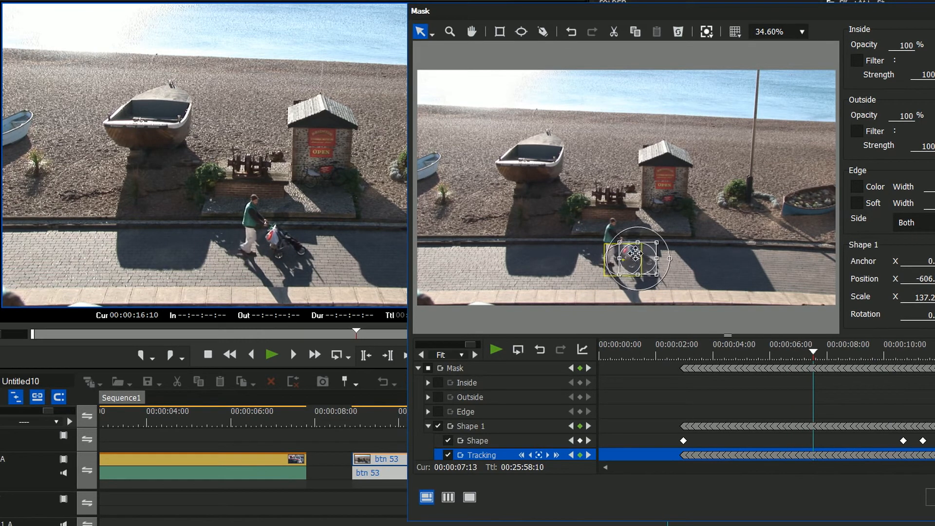
left_click(556, 455)
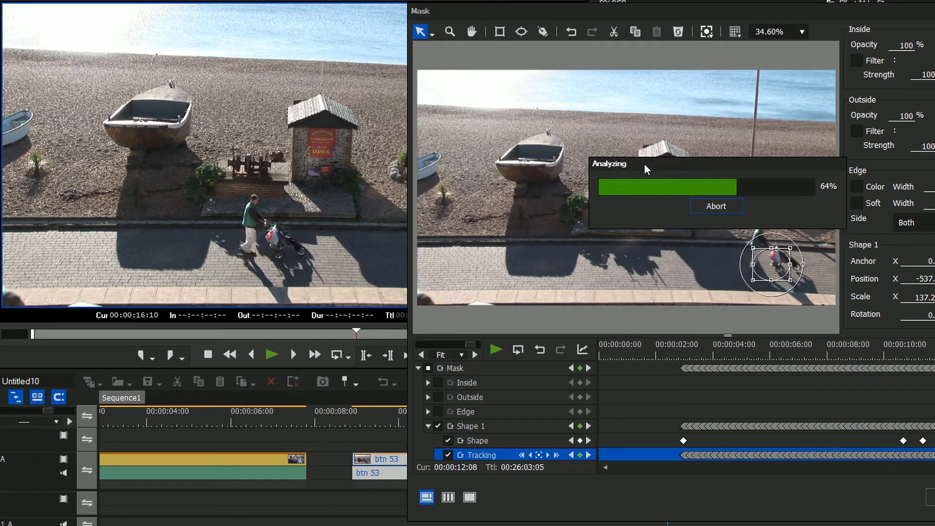
left_click(731, 211)
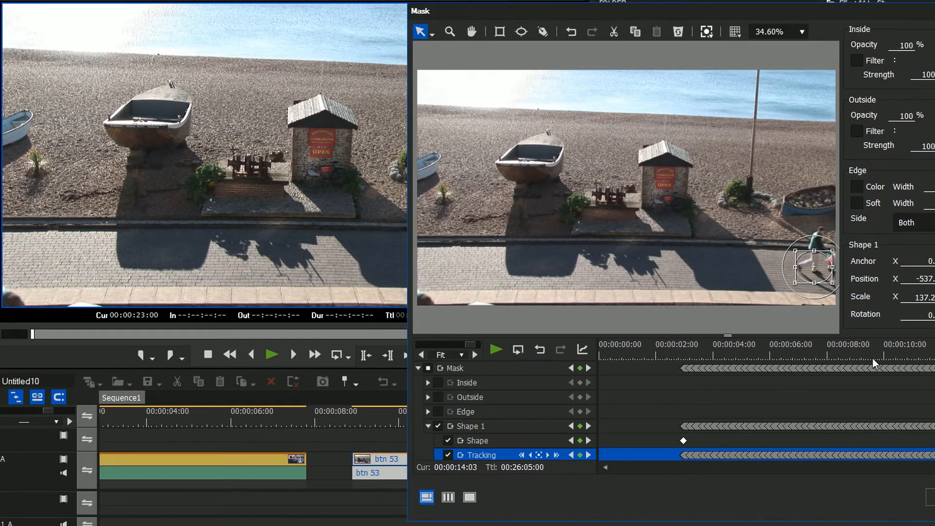
Step: Reposition the ellipse over the pushchair at 00:00:11:18 and track it forward until the pushchair leaves the picture
left_click_drag(874, 358, 933, 358)
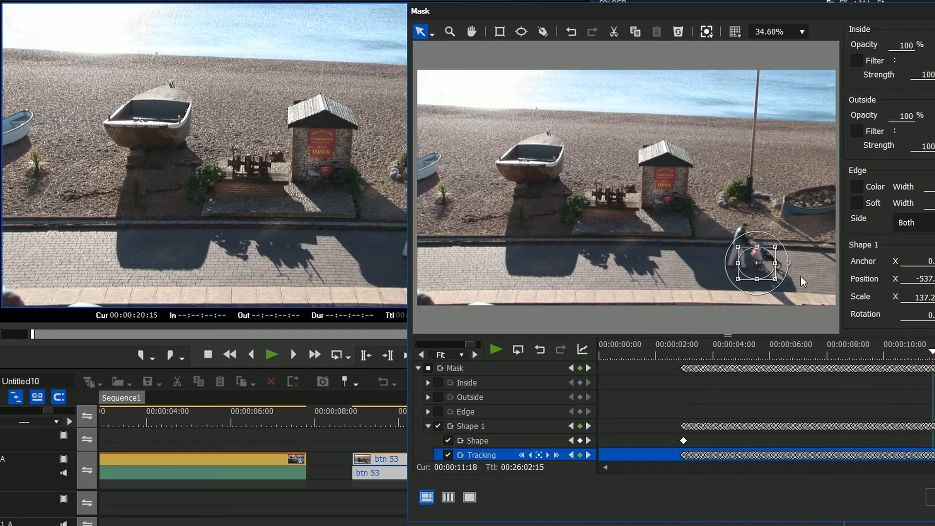
left_click_drag(747, 263, 758, 263)
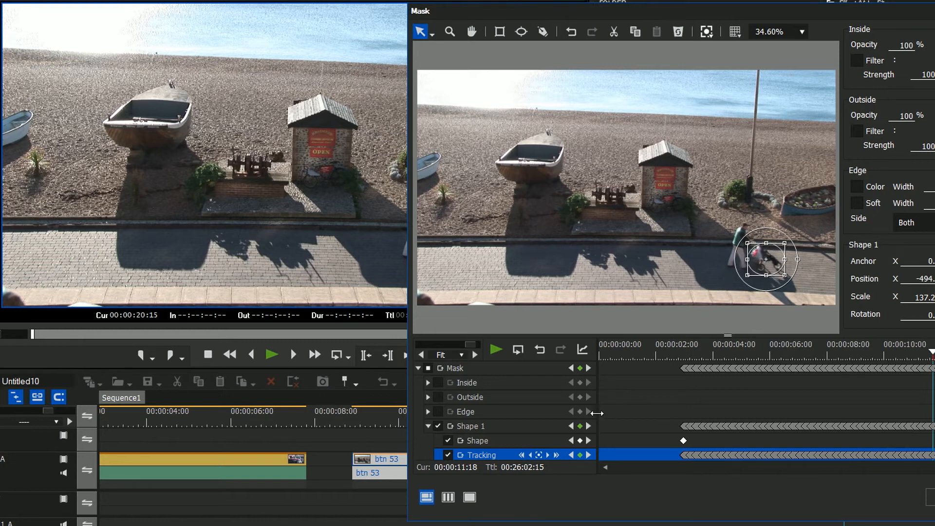
left_click(554, 454)
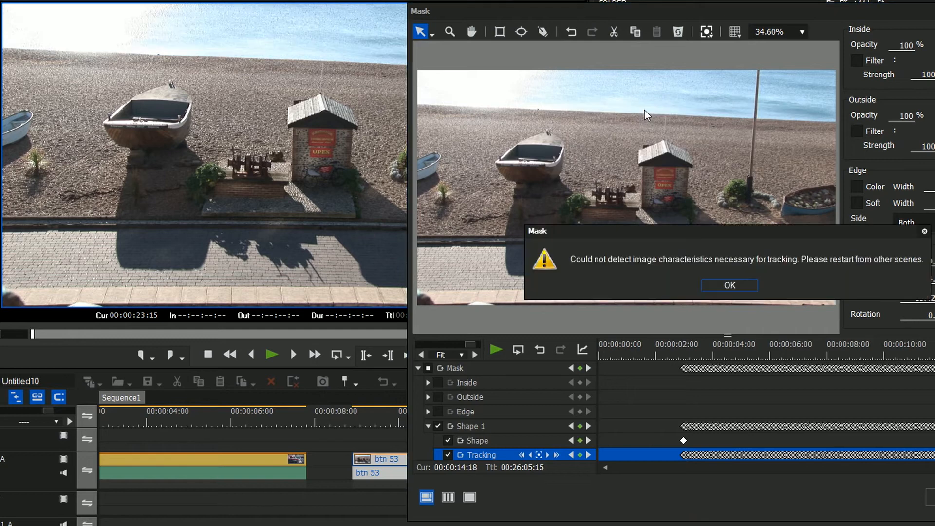
left_click(730, 286)
Step: Review the tracked pushchair mask by scrubbing back to 00:00:02:22, just before its first keyframe
left_click_drag(934, 348, 686, 362)
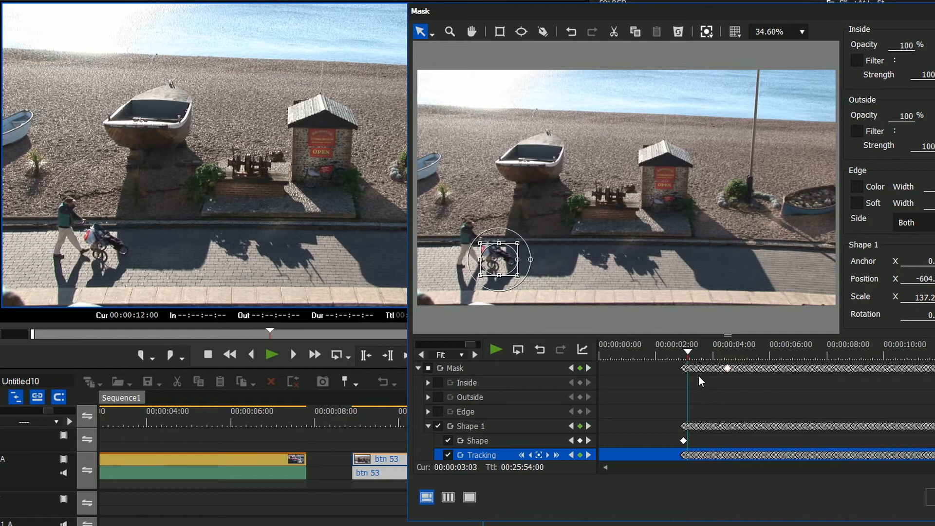
left_click_drag(694, 353, 690, 355)
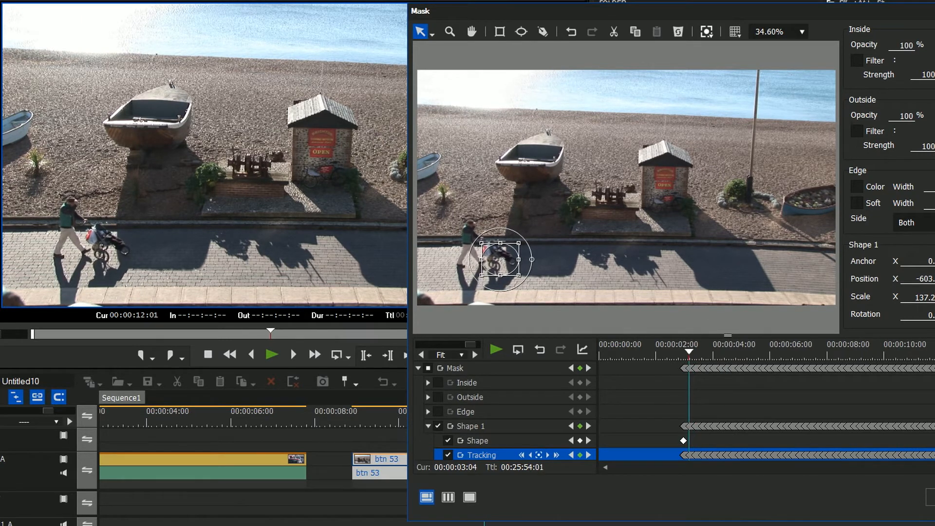
scroll(768, 412, "down", 1)
left_click_drag(694, 350, 681, 352)
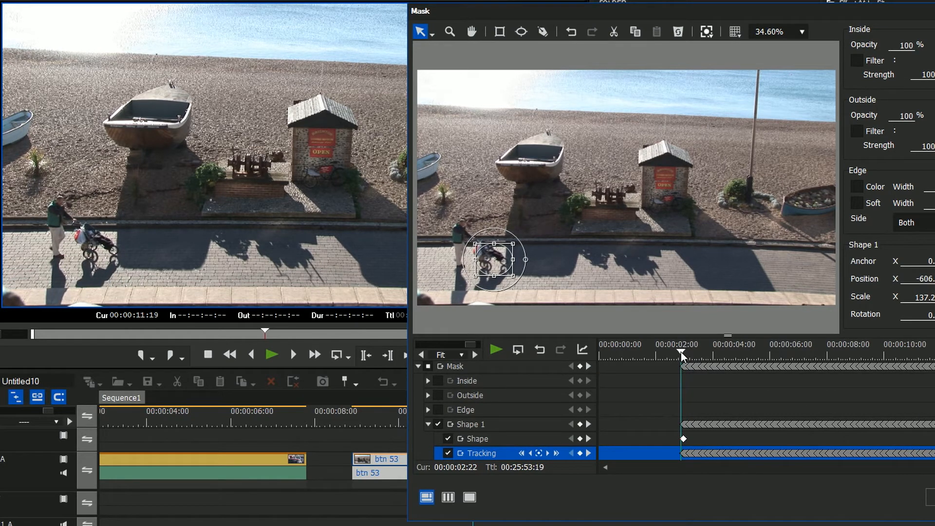
Step: Track the pushchair mask backwards from 00:00:02:22 to the clip's start and review the result
left_click(588, 439)
left_click(520, 452)
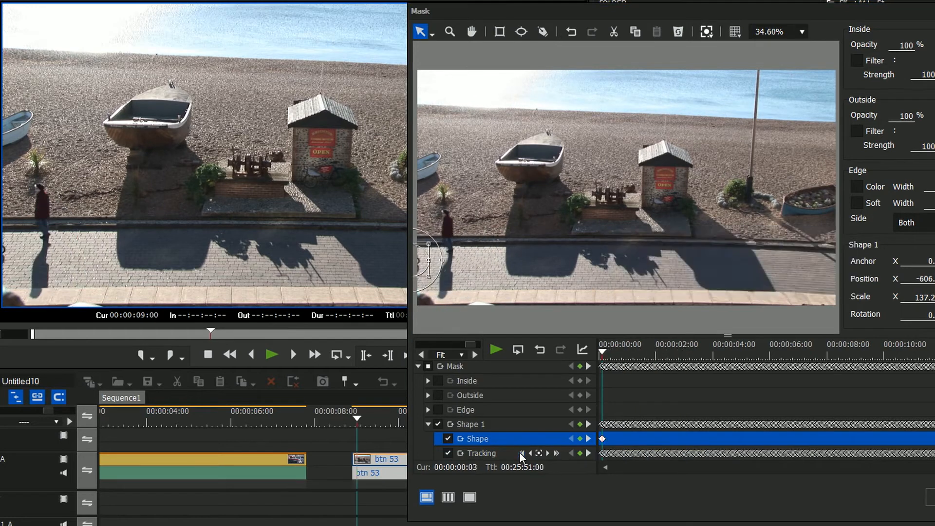
left_click(712, 289)
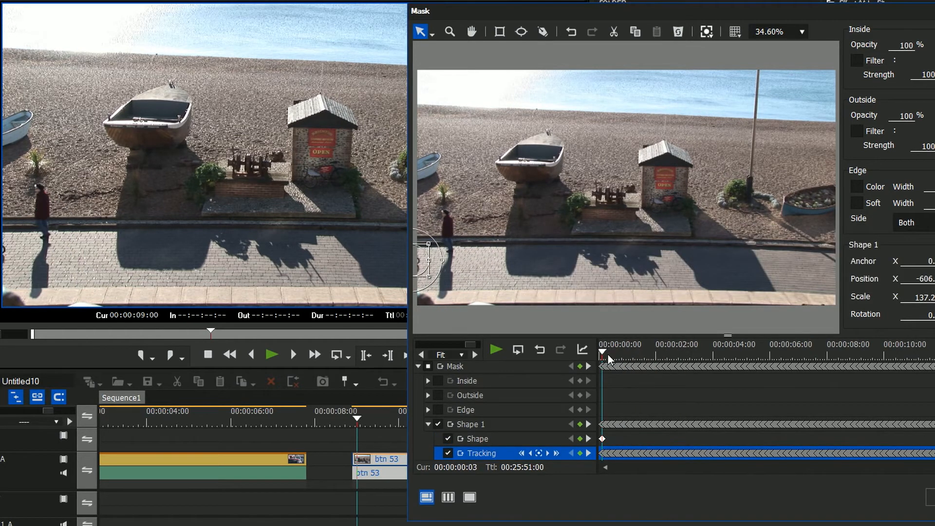
left_click_drag(609, 355, 720, 385)
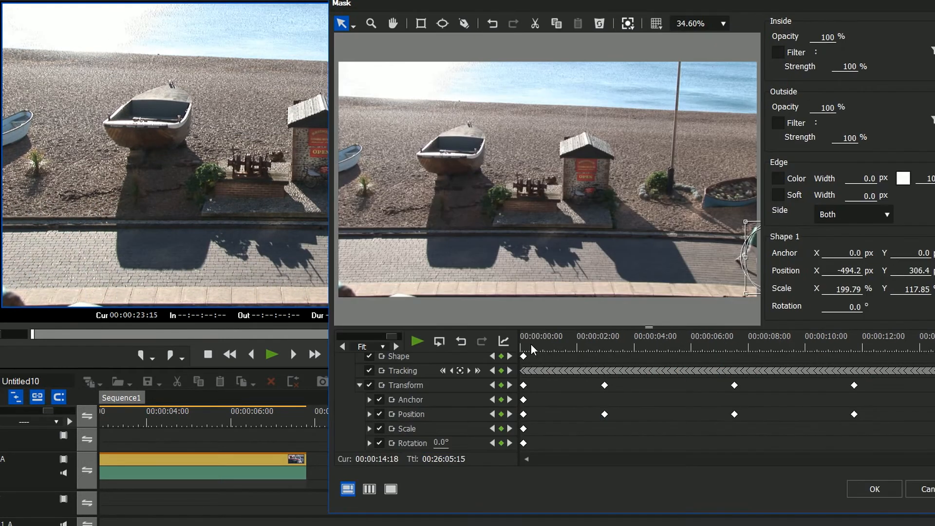
Step: Try to cover the walking man by moving the ellipse manually onto him at 00:00:01:22 and 00:00:02:24
left_click_drag(530, 344, 612, 355)
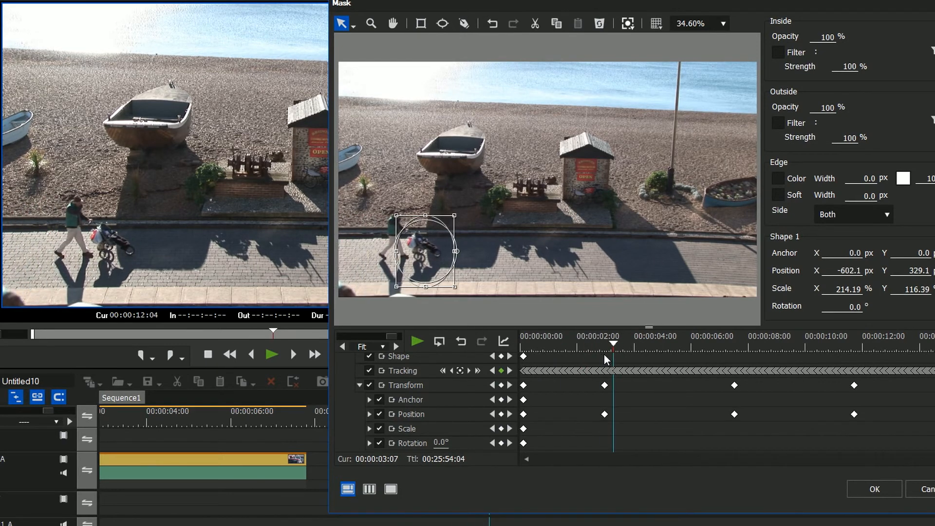
left_click_drag(582, 339, 572, 343)
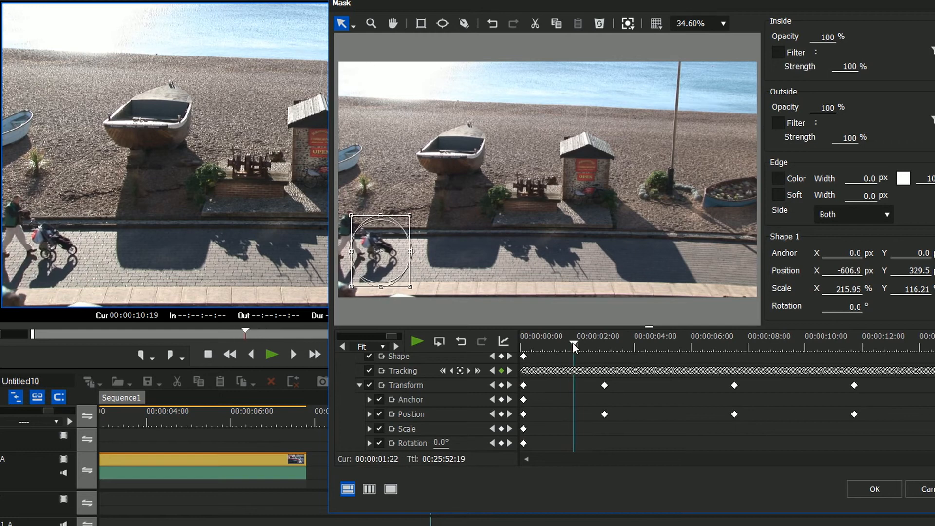
left_click_drag(385, 250, 359, 243)
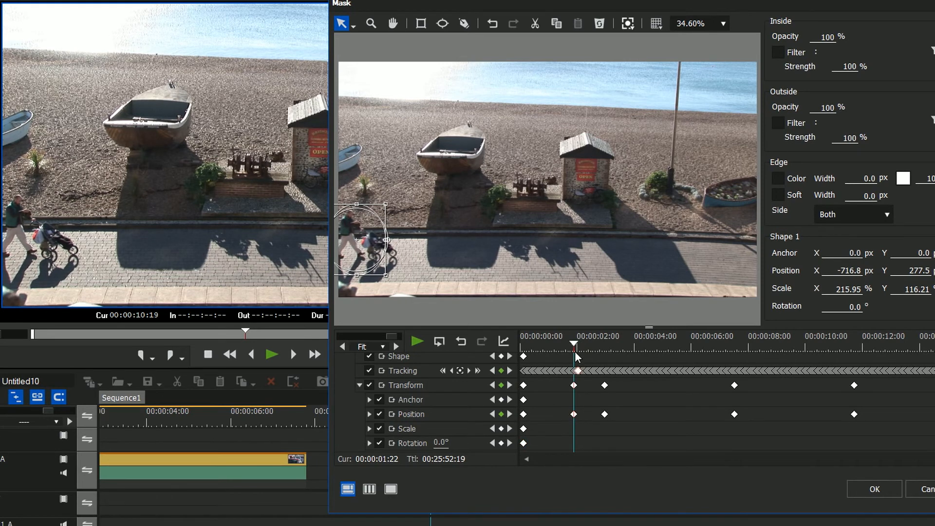
left_click_drag(575, 345, 602, 343)
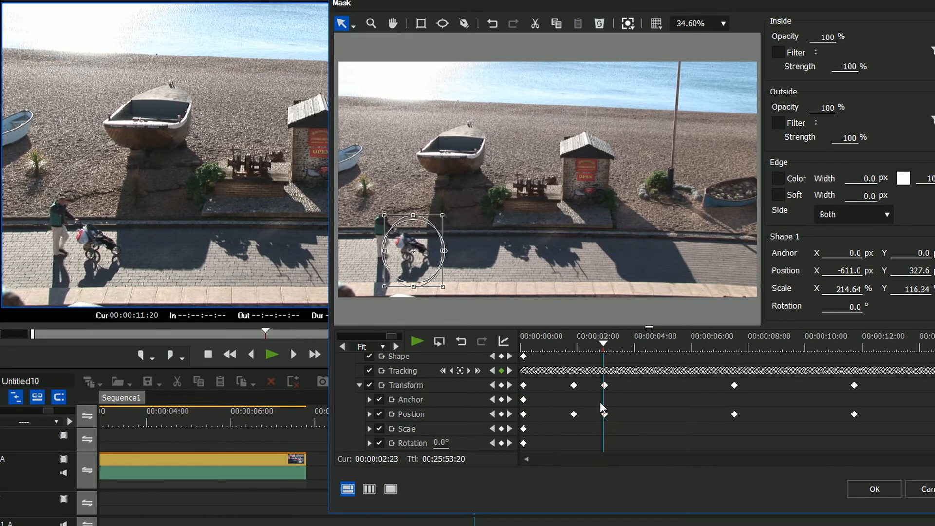
left_click(574, 414)
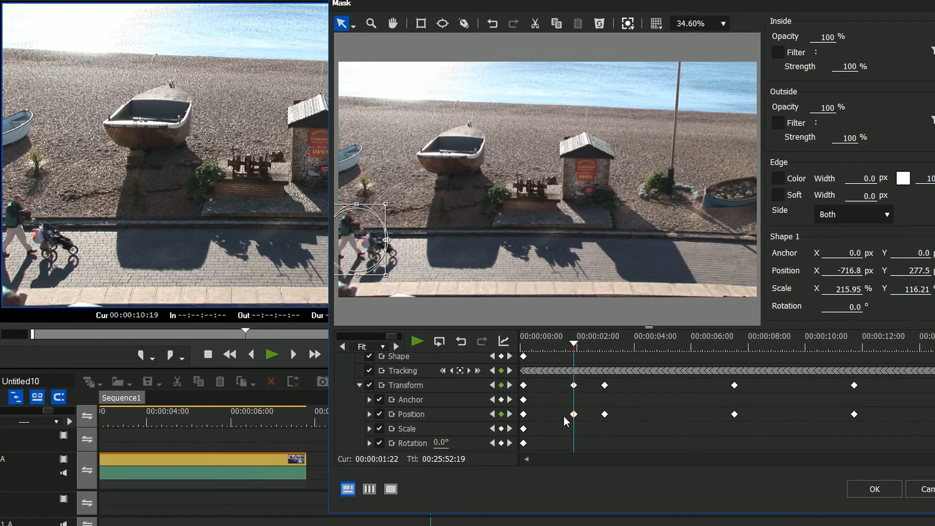
left_click(511, 415)
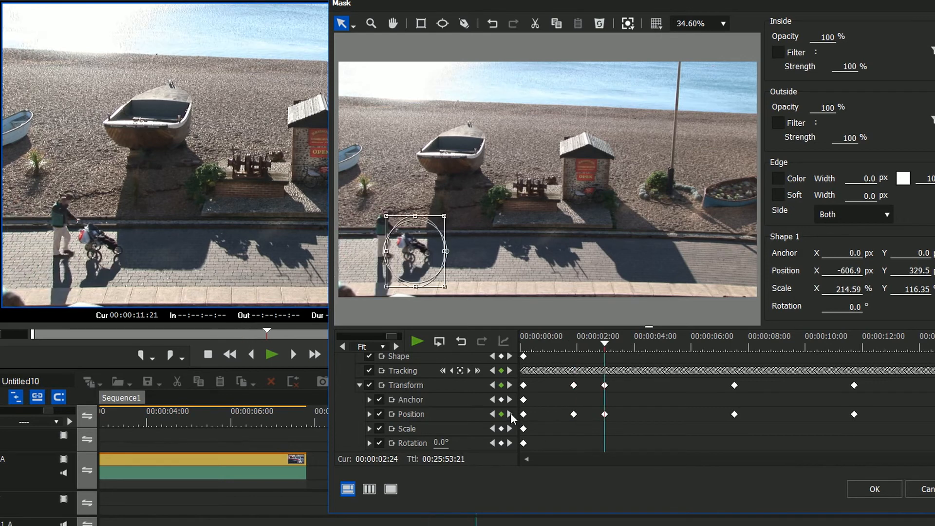
left_click_drag(399, 242, 380, 228)
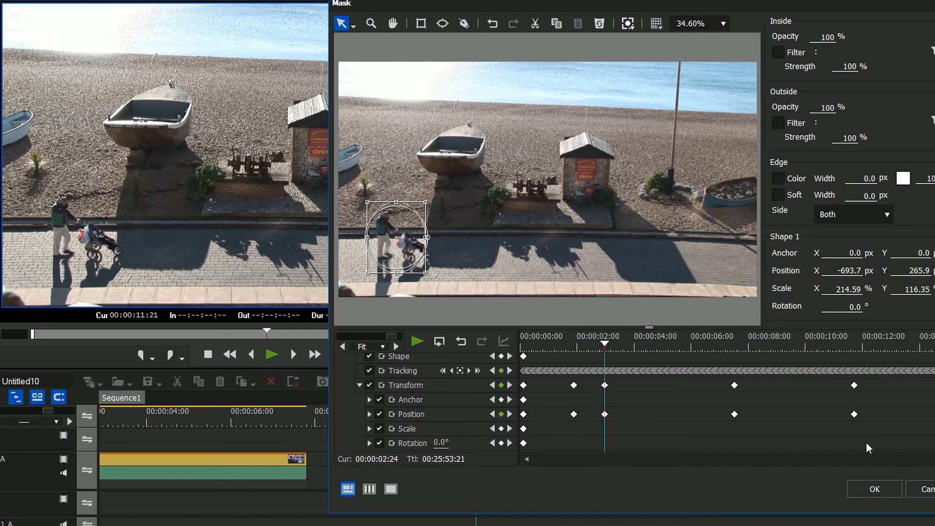
Step: Undo both manual ellipse moves and check the mask at 00:00:01:06
left_click(461, 341)
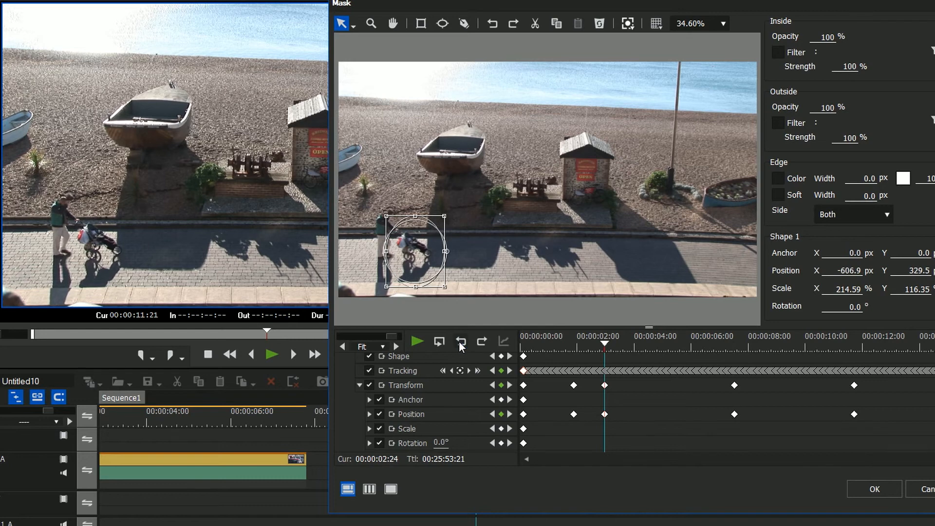
left_click(461, 341)
left_click_drag(605, 343, 555, 347)
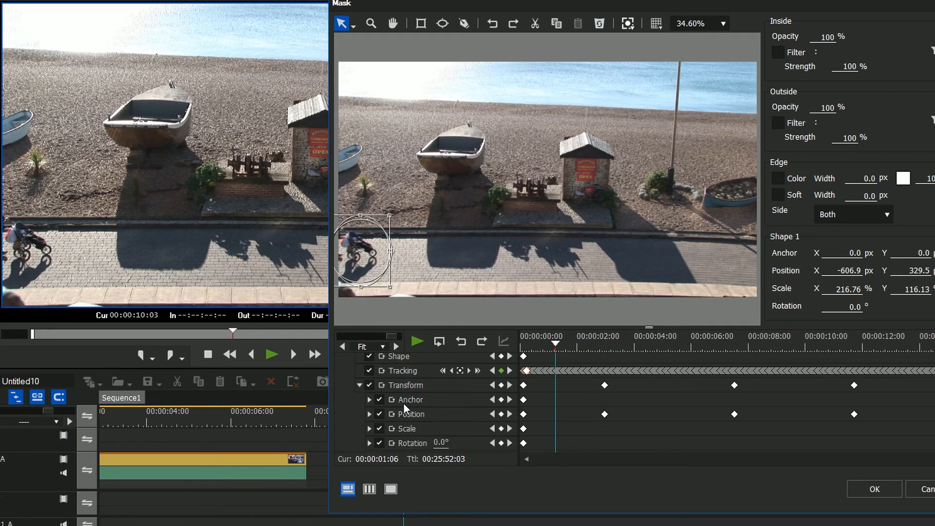
Step: Delete the shape's Anchor keyframe at the start and disable keyframing for Anchor
left_click_drag(555, 345, 607, 349)
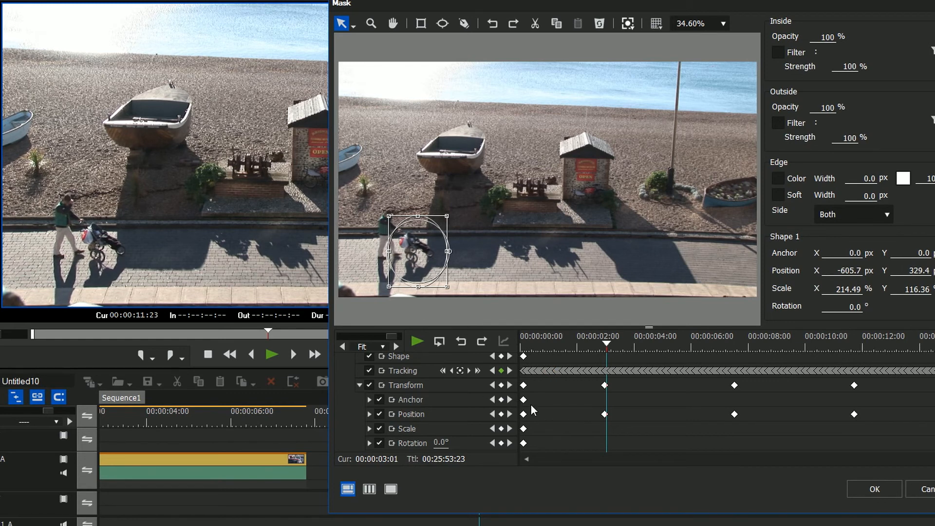
key("Delete")
left_click_drag(596, 338, 608, 340)
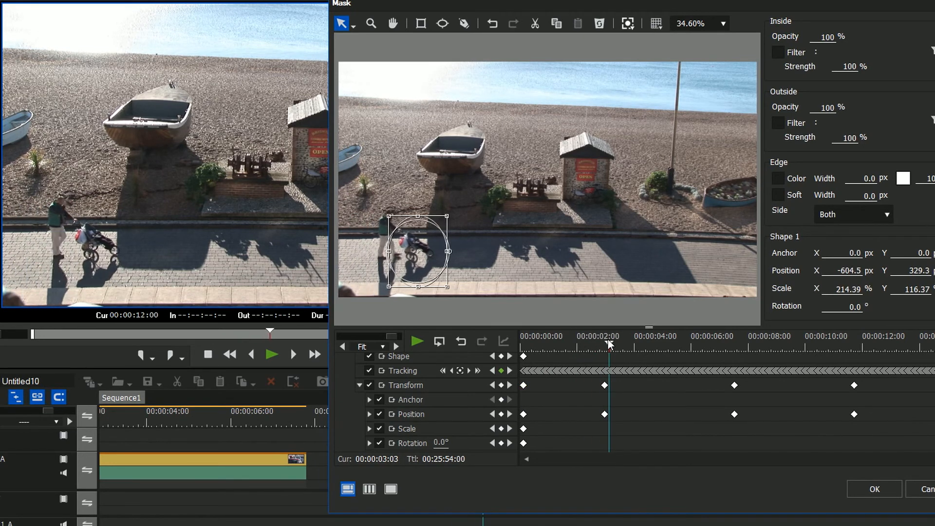
left_click(379, 399)
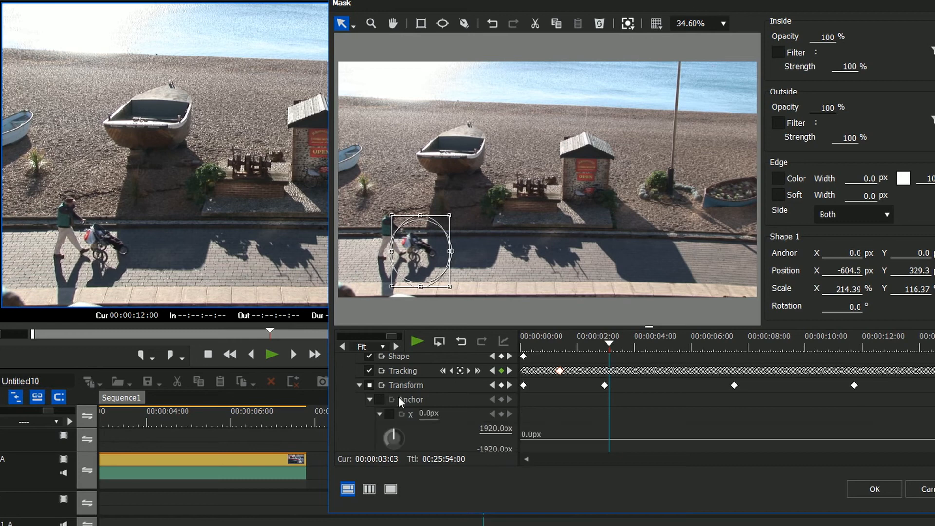
Step: Shift the ellipse over the walking man by setting the anchor to X 58.1 px and Y 44.3 px
left_click_drag(557, 347, 624, 384)
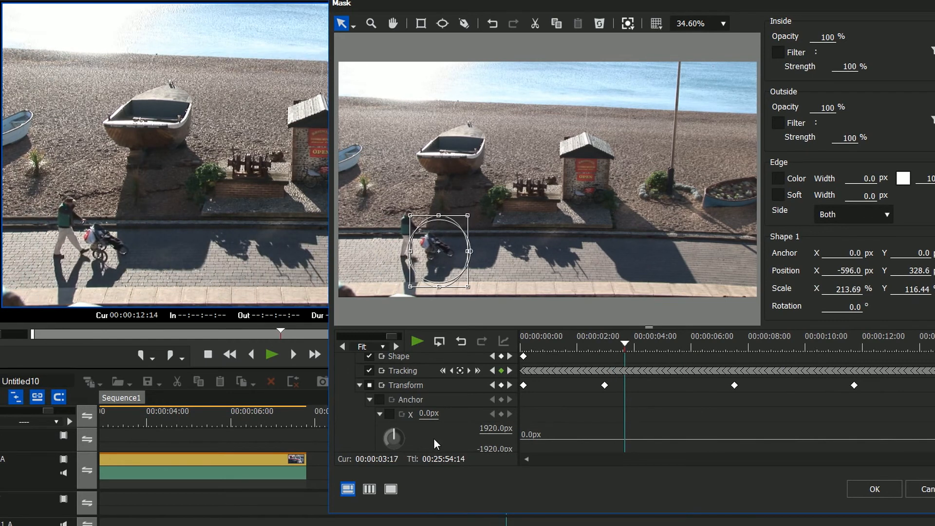
left_click(379, 414)
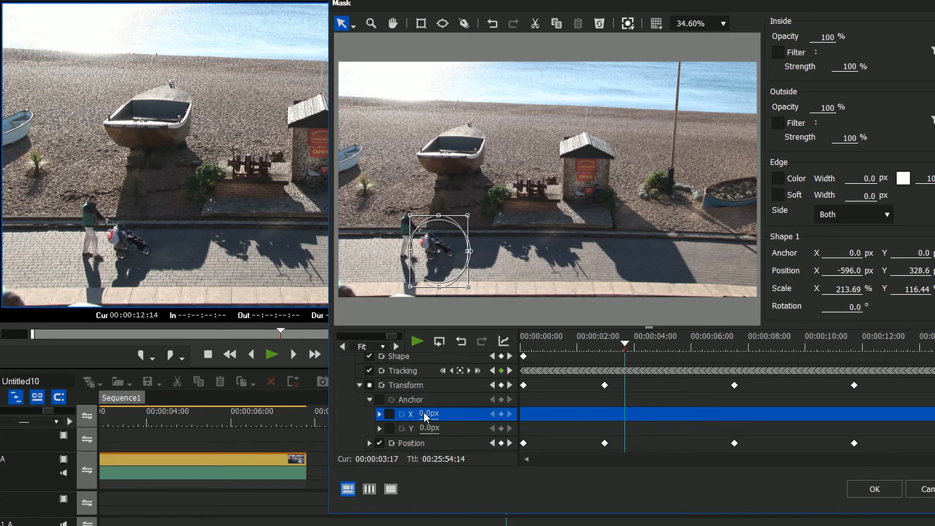
left_click_drag(424, 414, 355, 62)
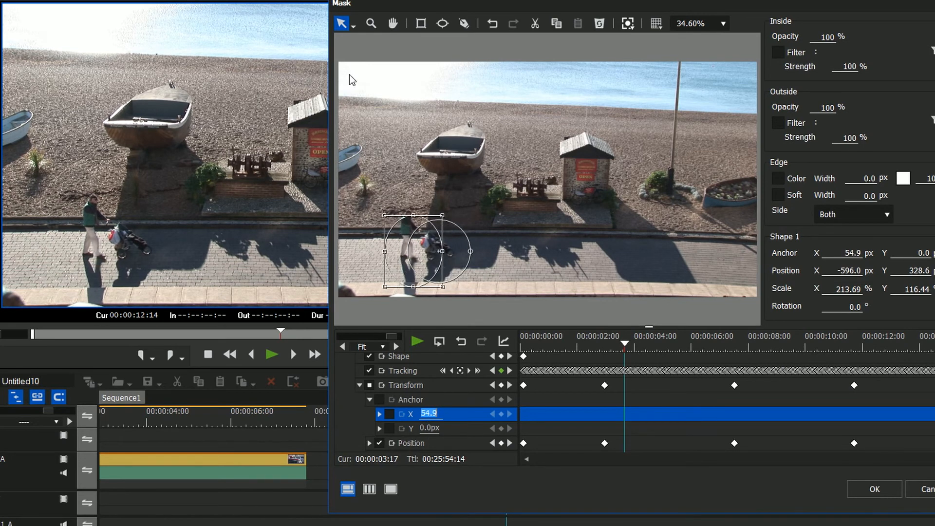
left_click_drag(426, 431, 465, 149)
left_click_drag(429, 413, 431, 385)
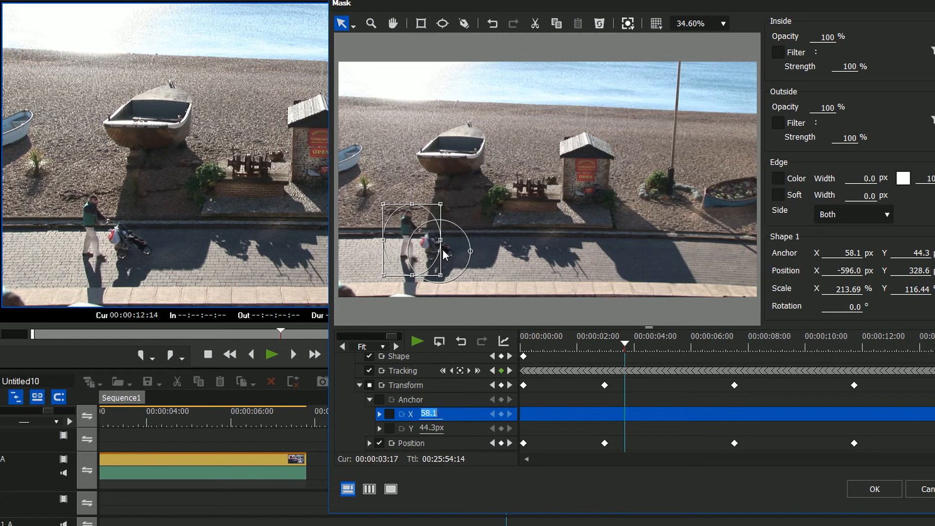
left_click_drag(562, 339, 615, 388)
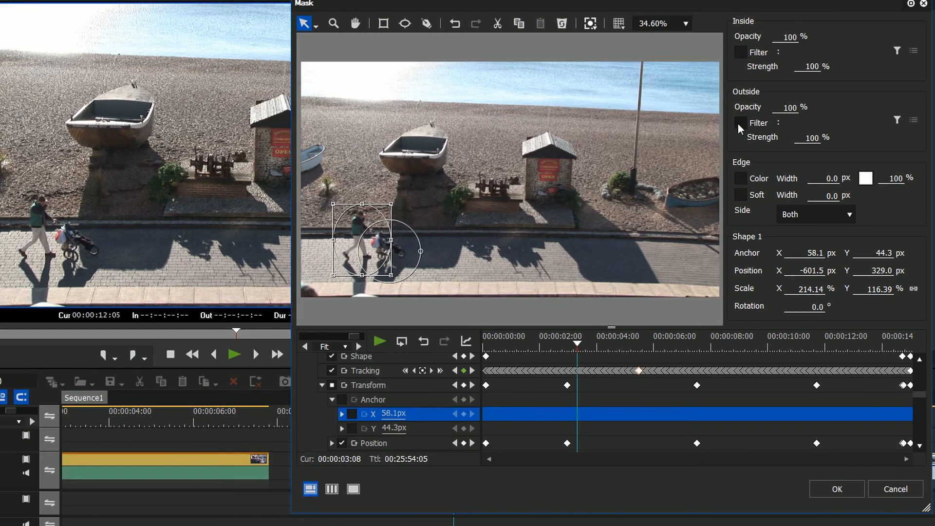
Step: Try dimming the area outside the mask with a lower opacity, and restore it to 100 %
left_click_drag(797, 115, 799, 167)
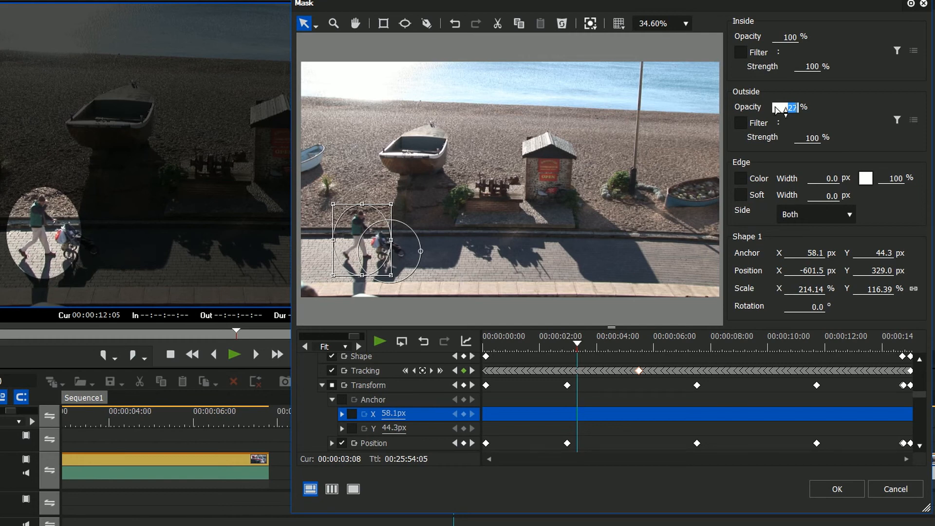
left_click_drag(791, 110, 783, 17)
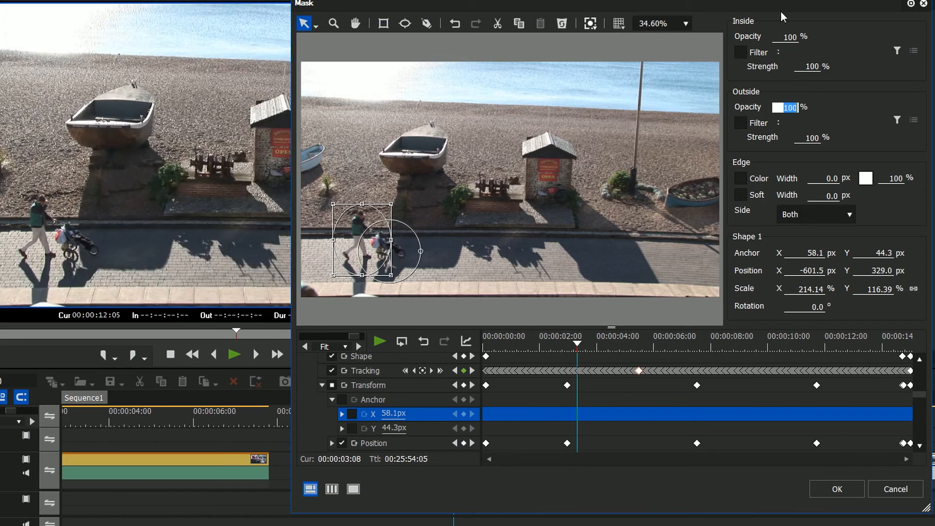
Step: Enable the filter outside the mask and choose Block Color
left_click(741, 124)
left_click(897, 120)
left_click(638, 338)
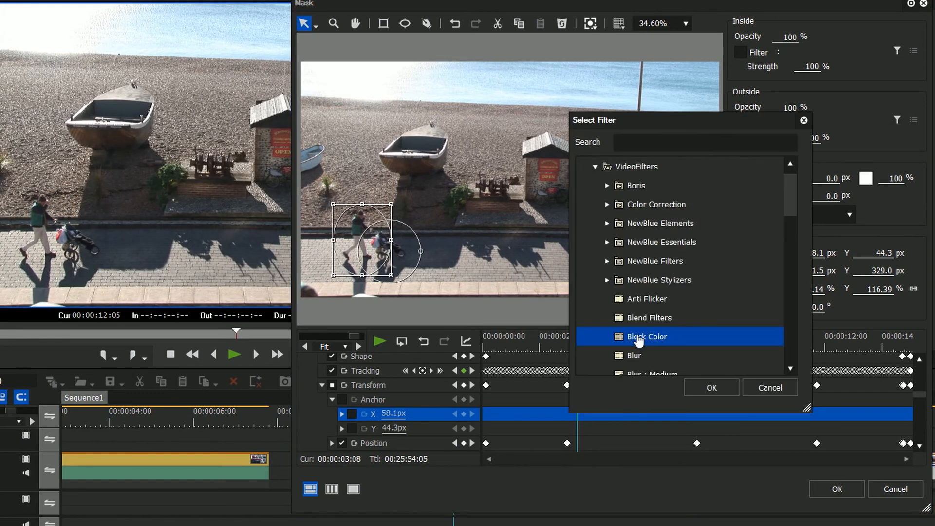
left_click(710, 387)
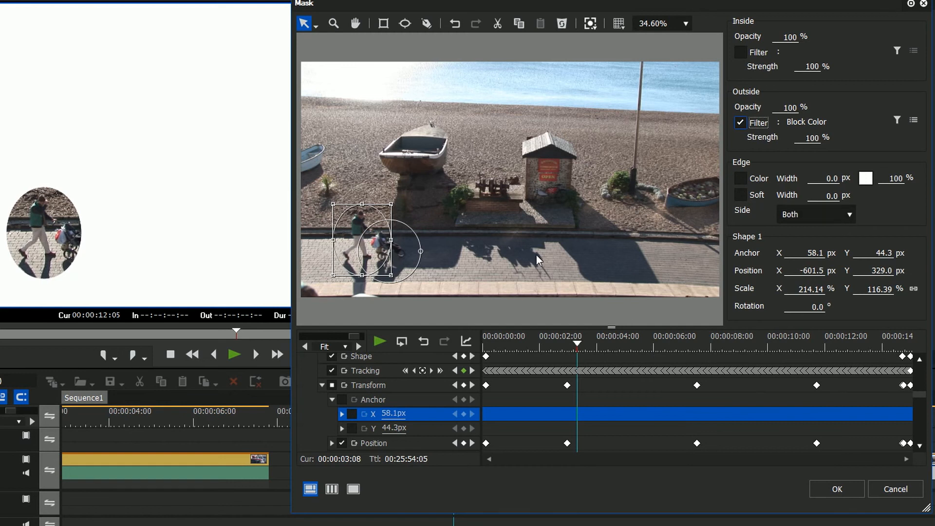
Step: Make the outside Block Color black by setting its Y value to 0
left_click(914, 121)
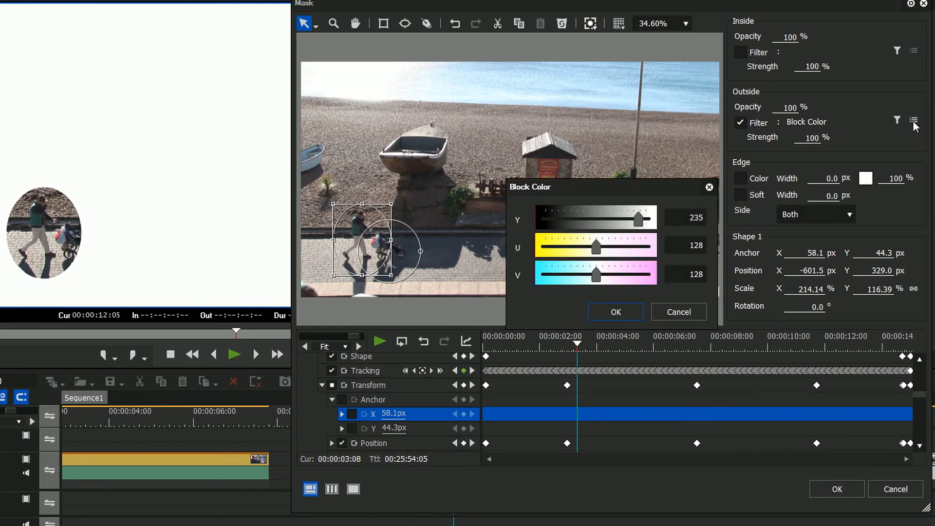
left_click_drag(639, 220, 518, 217)
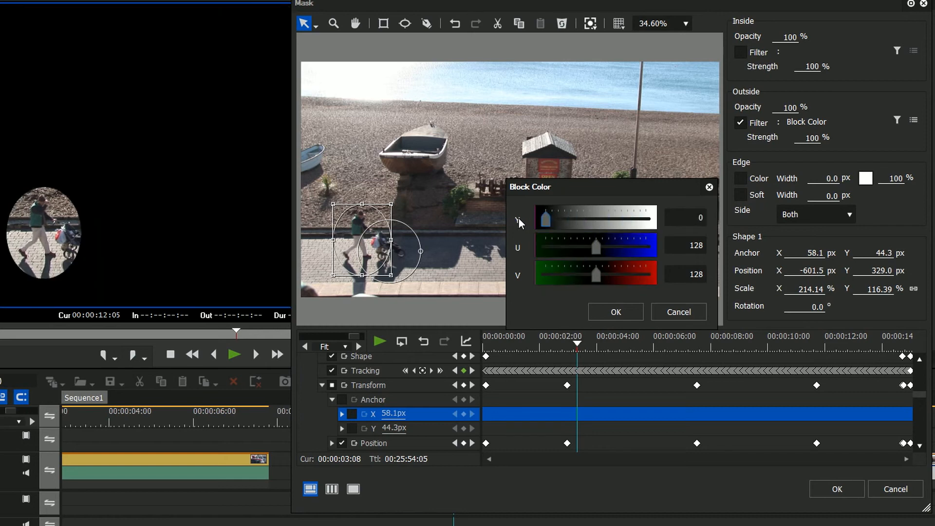
left_click(616, 313)
Step: Set the outside filter's strength to about 56 % and enable a wide soft edge for the mask
left_click_drag(817, 141, 800, 184)
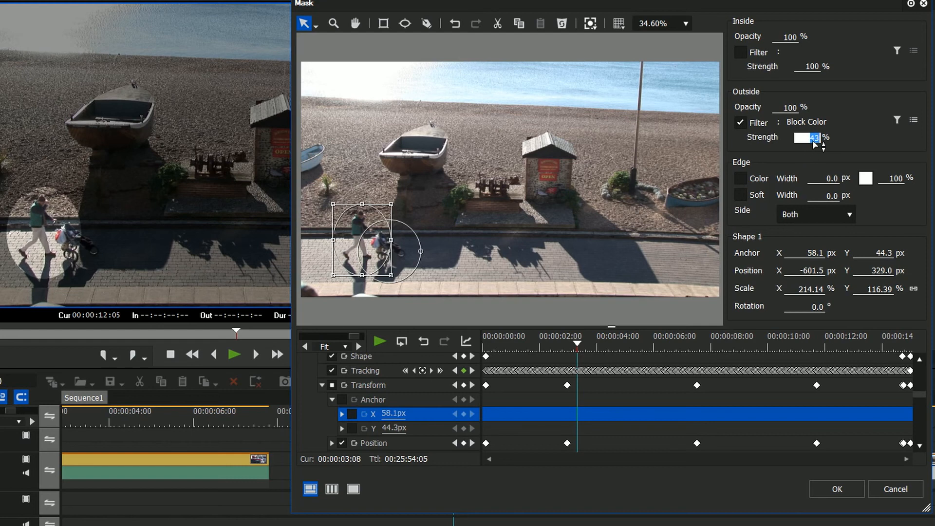
left_click_drag(811, 145, 817, 130)
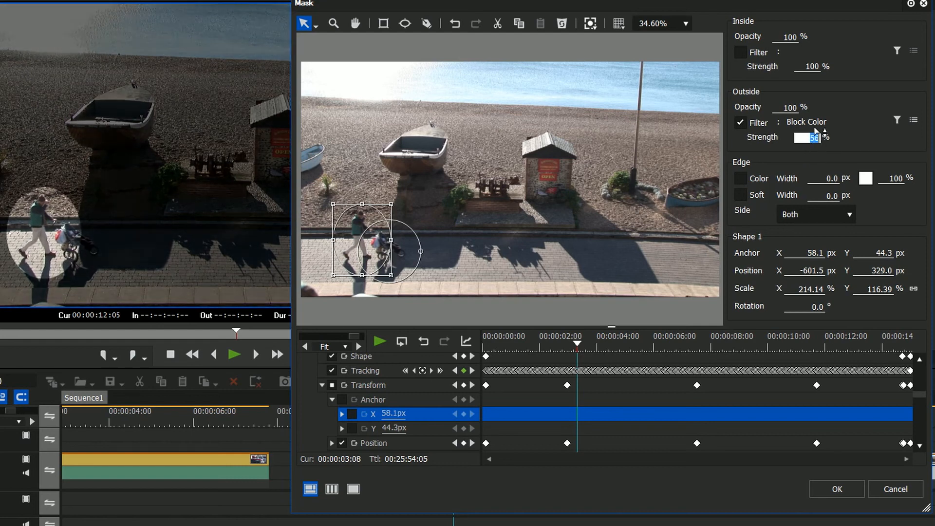
left_click(741, 195)
left_click_drag(829, 197, 886, 2)
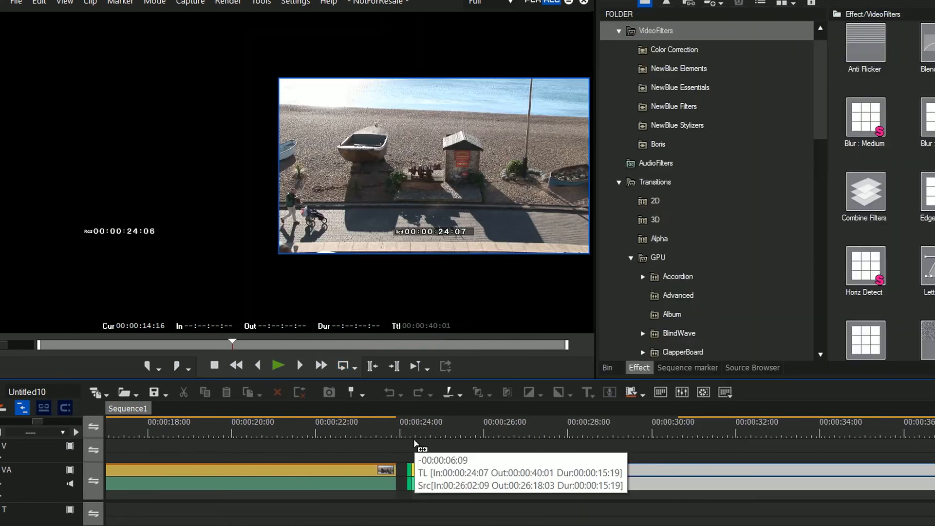
Step: Trim the next clip's start to about 00:00:24:07 and draw an ellipse around the walking man in its mask
left_click_drag(414, 443, 415, 443)
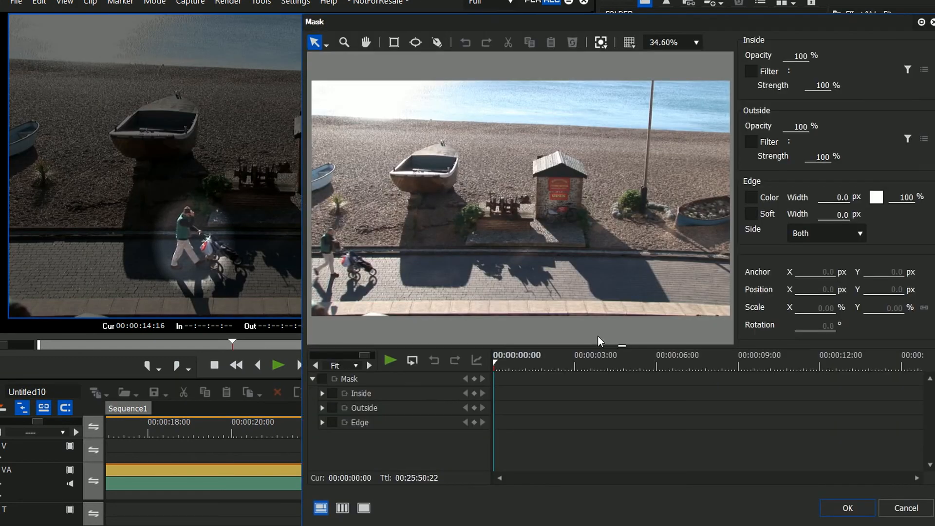
left_click(418, 43)
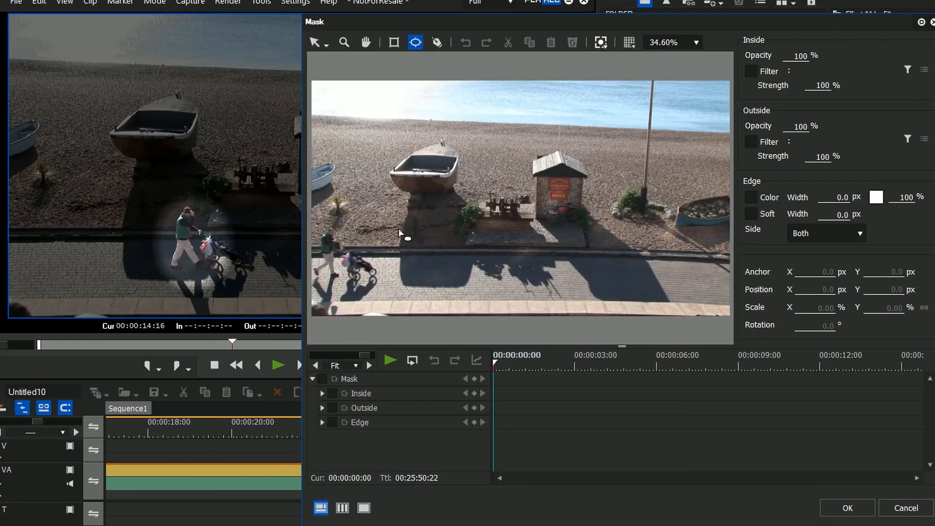
left_click_drag(342, 208, 298, 288)
Step: Set the outside opacity to 49 % and enable mask keyframing with a keyframe at the clip's start
left_click_drag(805, 126, 803, 88)
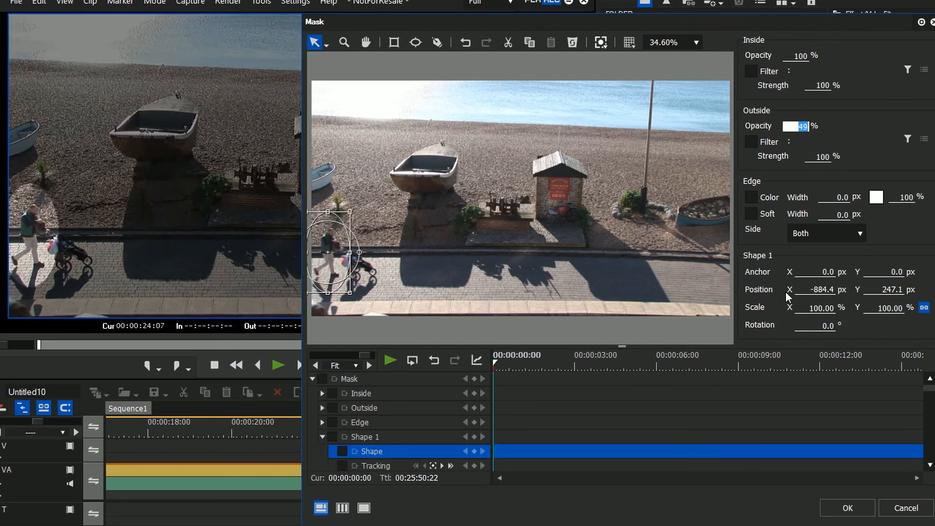
left_click_drag(498, 365, 488, 360)
left_click(321, 379)
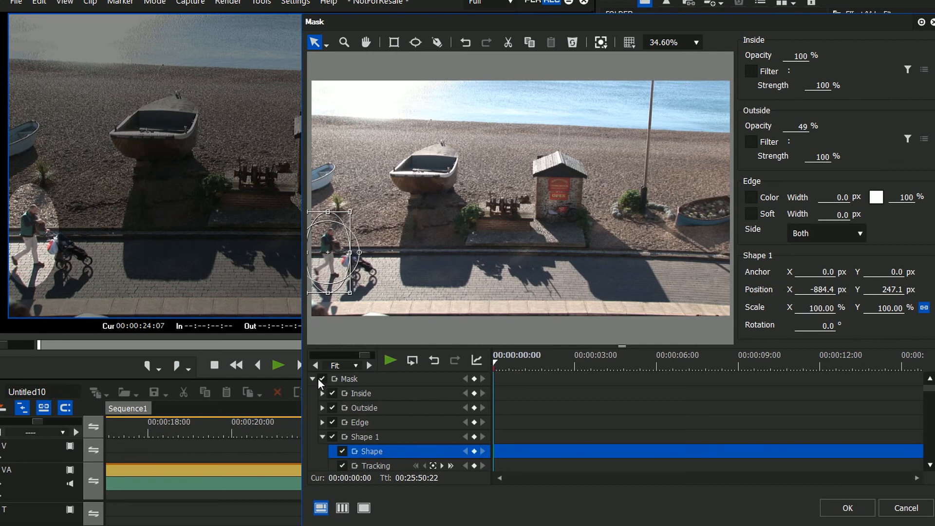
left_click(474, 379)
Step: Keyframe the ellipse following the man near the picture's edge at about 00:00:12:00 and beyond it at 00:00:13:09
left_click_drag(493, 364, 823, 367)
left_click_drag(328, 253, 722, 259)
left_click_drag(831, 367, 857, 366)
left_click_drag(728, 265, 773, 268)
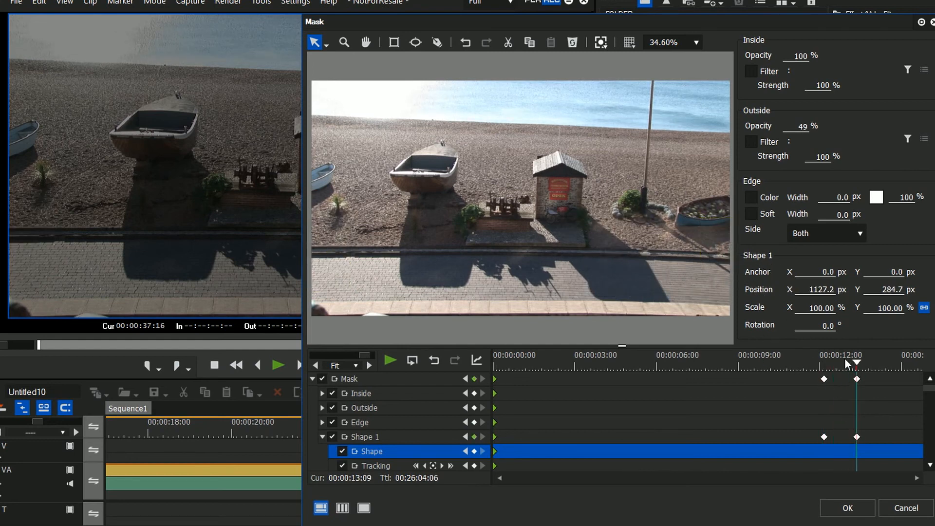
Step: Check how the manually keyframed ellipse follows the man around 00:00:03:12 to 00:00:03:16
left_click_drag(845, 358, 783, 363)
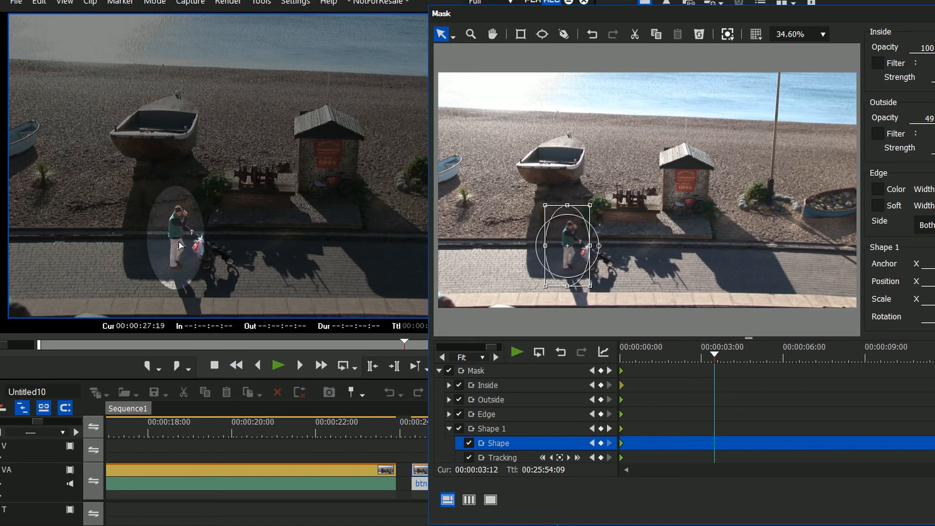
left_click_drag(738, 348, 716, 371)
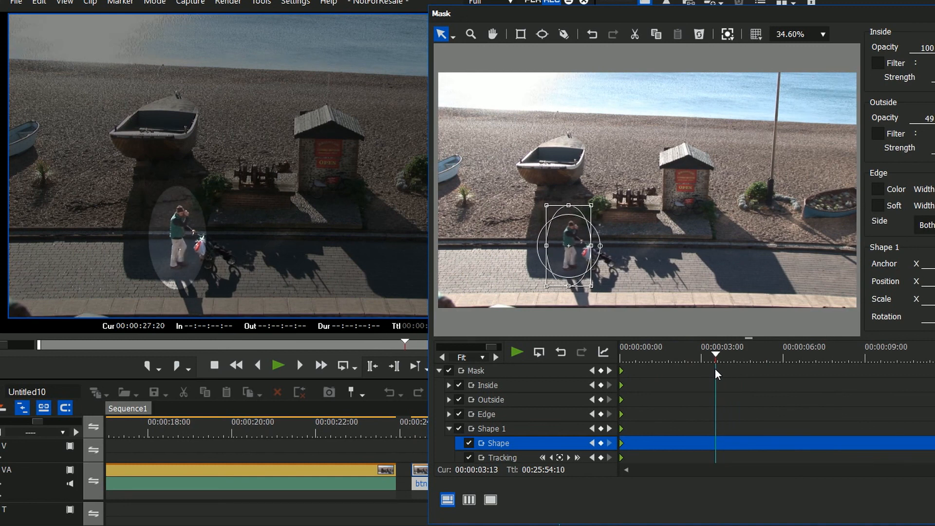
left_click_drag(716, 360, 718, 429)
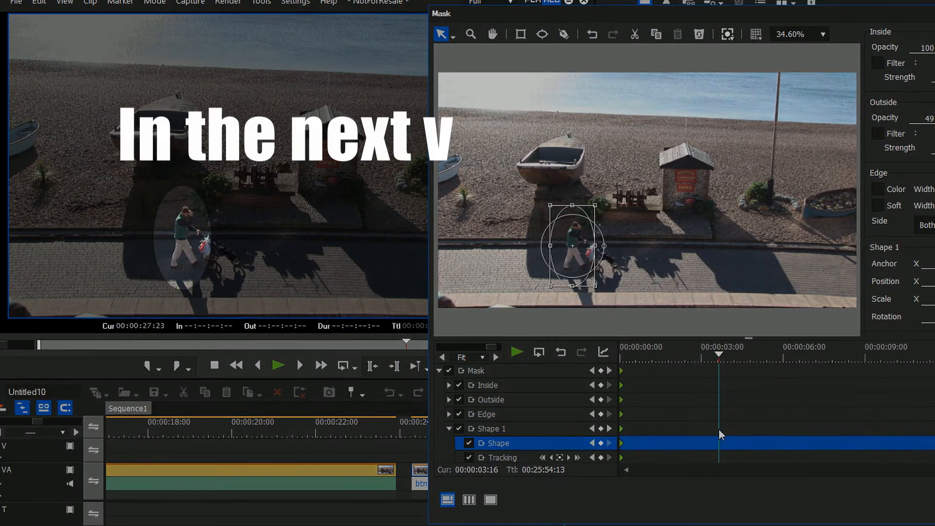